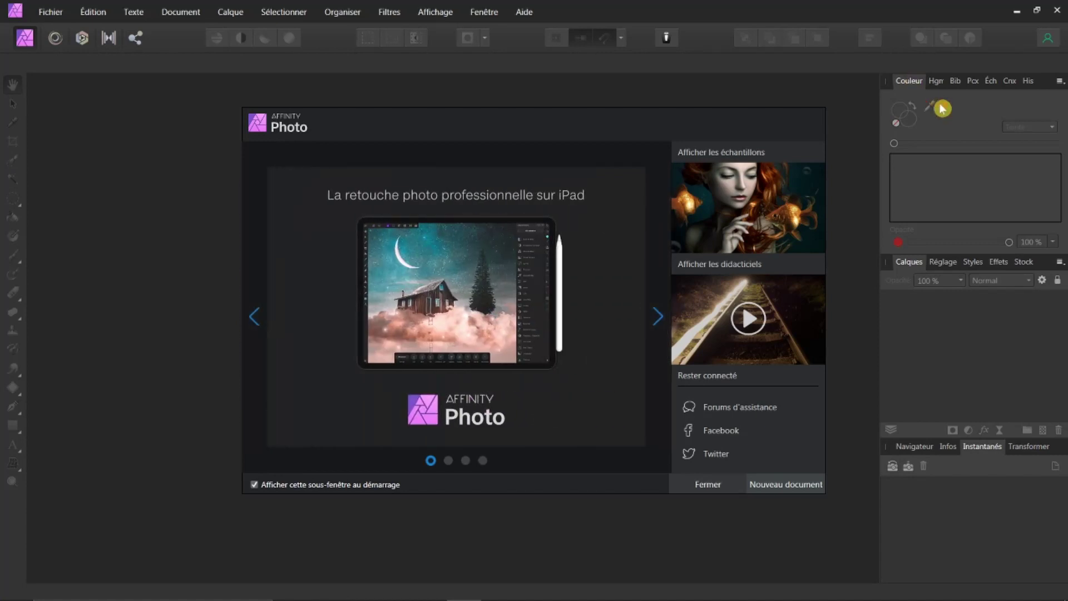
Open the recent red-haired woman portrait and select its background photo layer
left_click(705, 487)
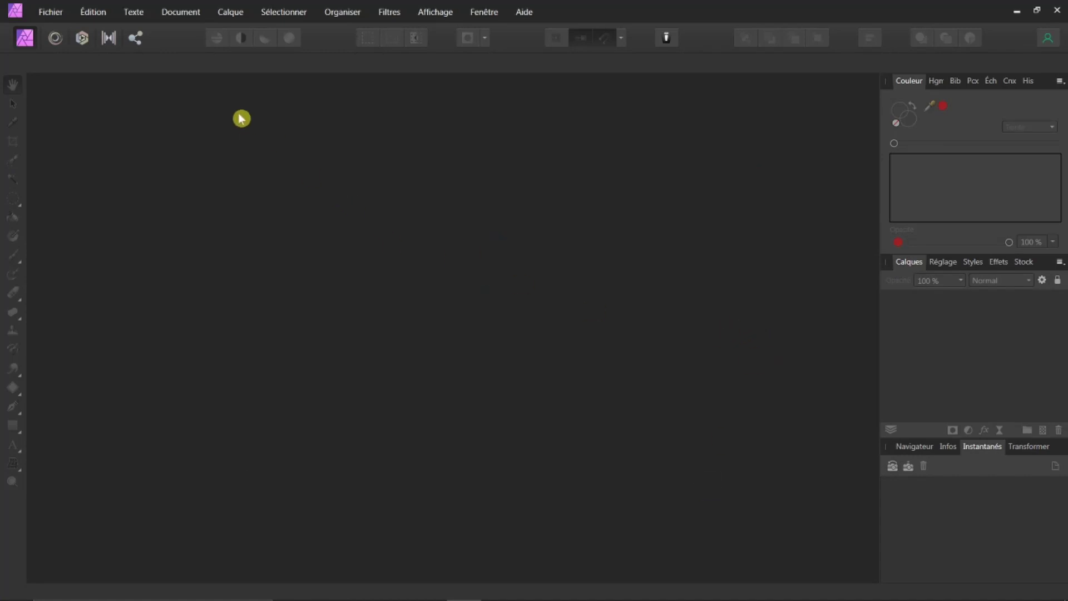
left_click(56, 13)
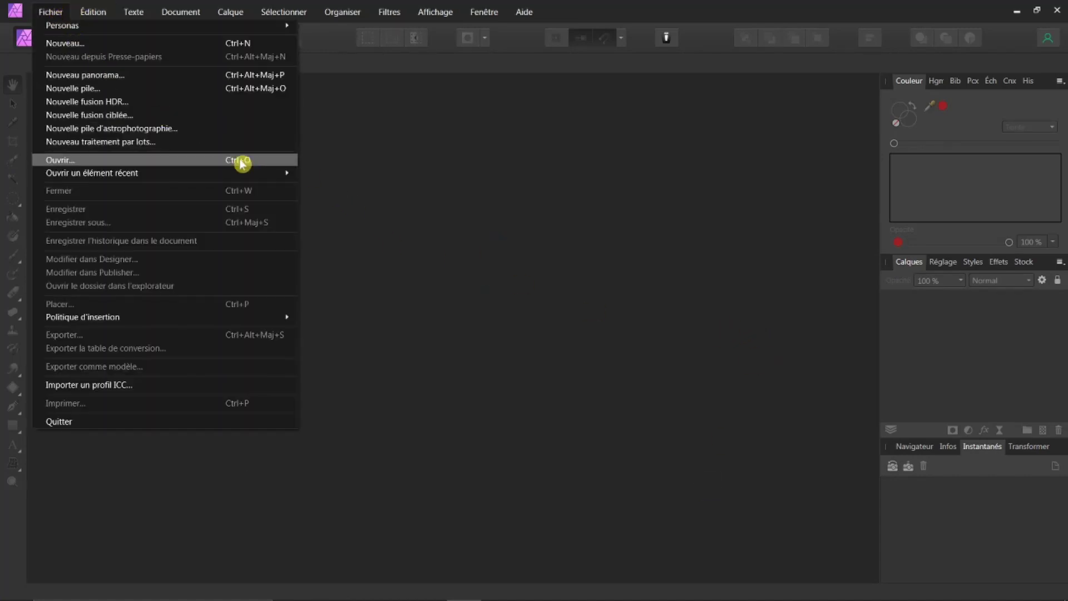
mouse_move(163, 172)
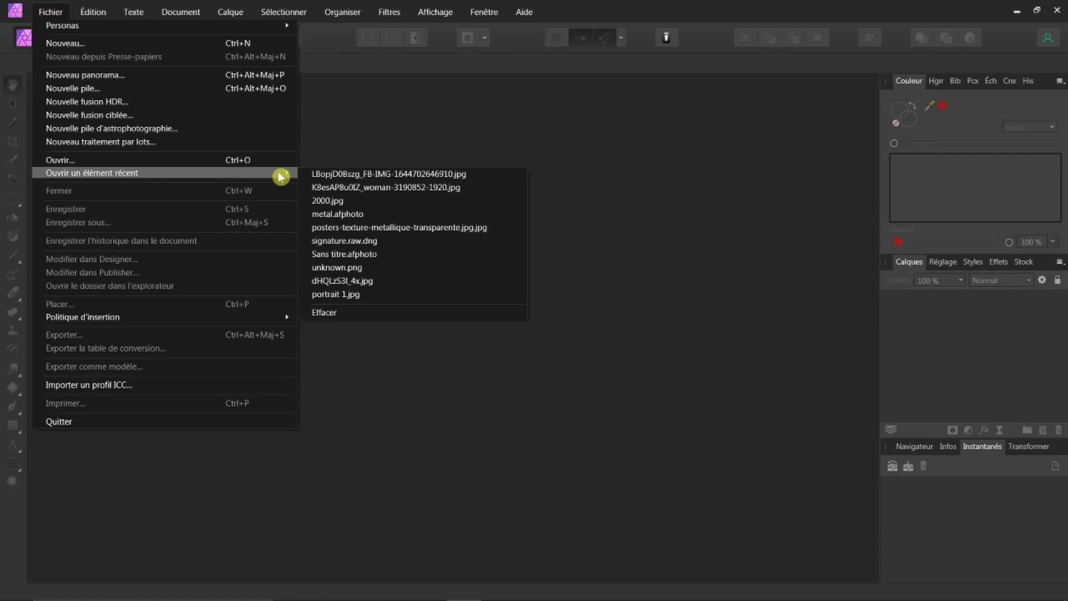
left_click(323, 188)
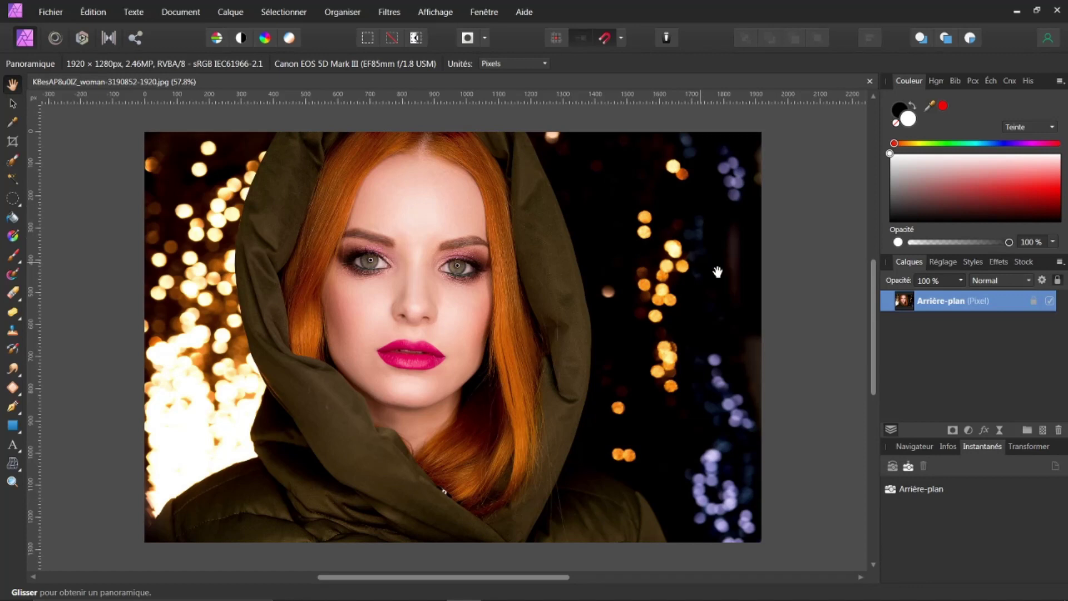
left_click(913, 312)
left_click(229, 12)
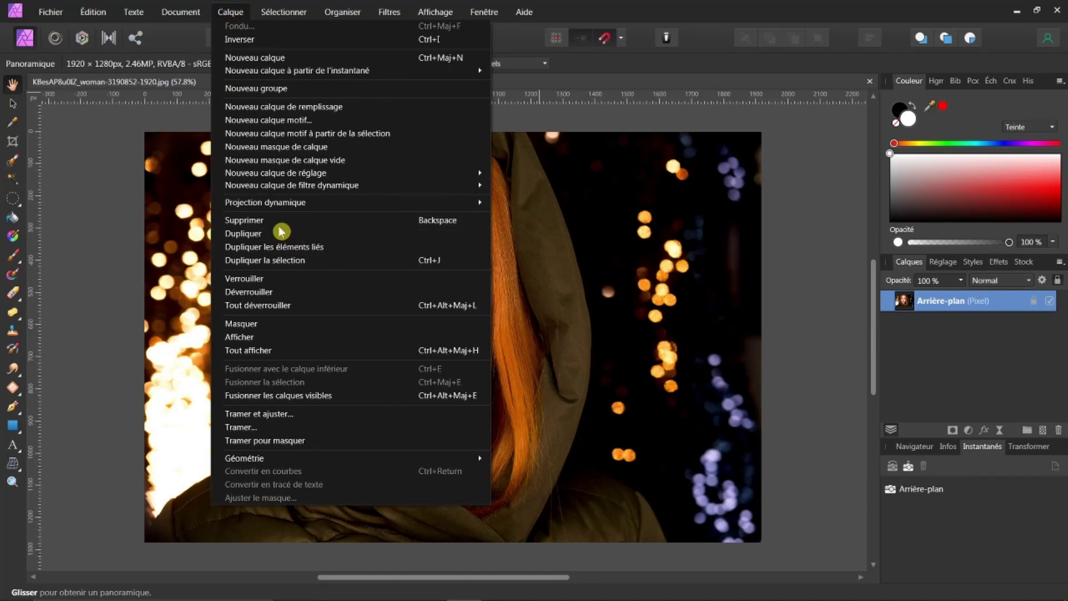
left_click(829, 166)
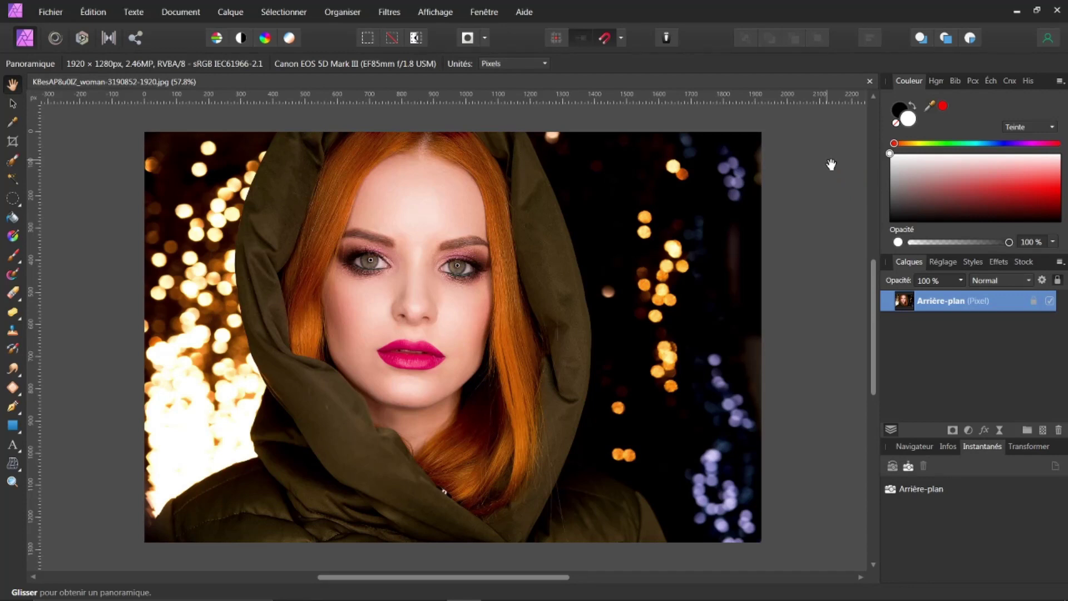
Duplicate the background layer and add an HSL adjustment with saturation at -100%
key("ctrl+j")
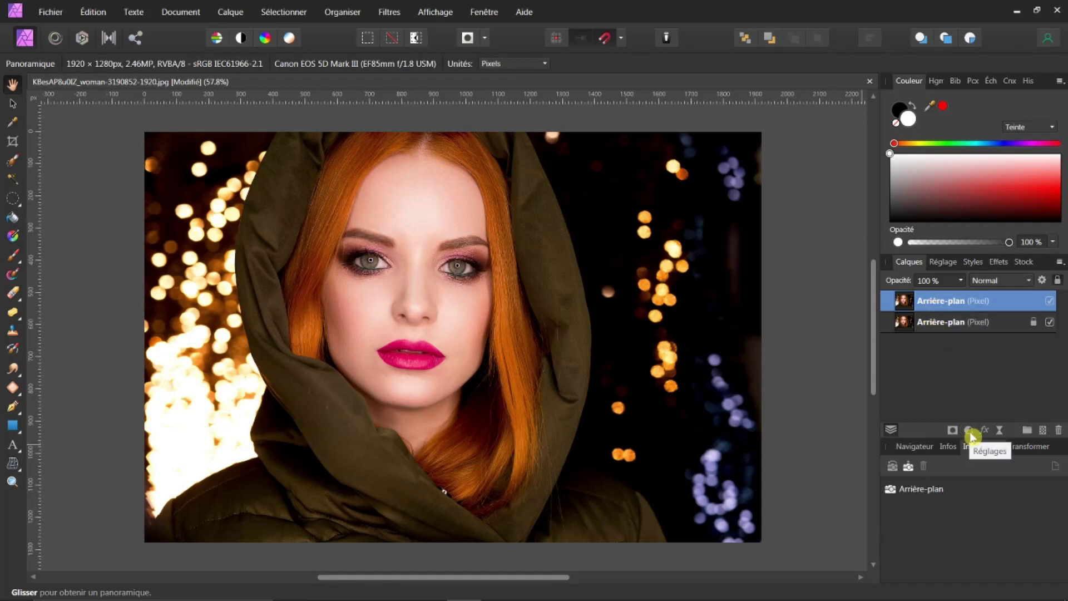
left_click(968, 432)
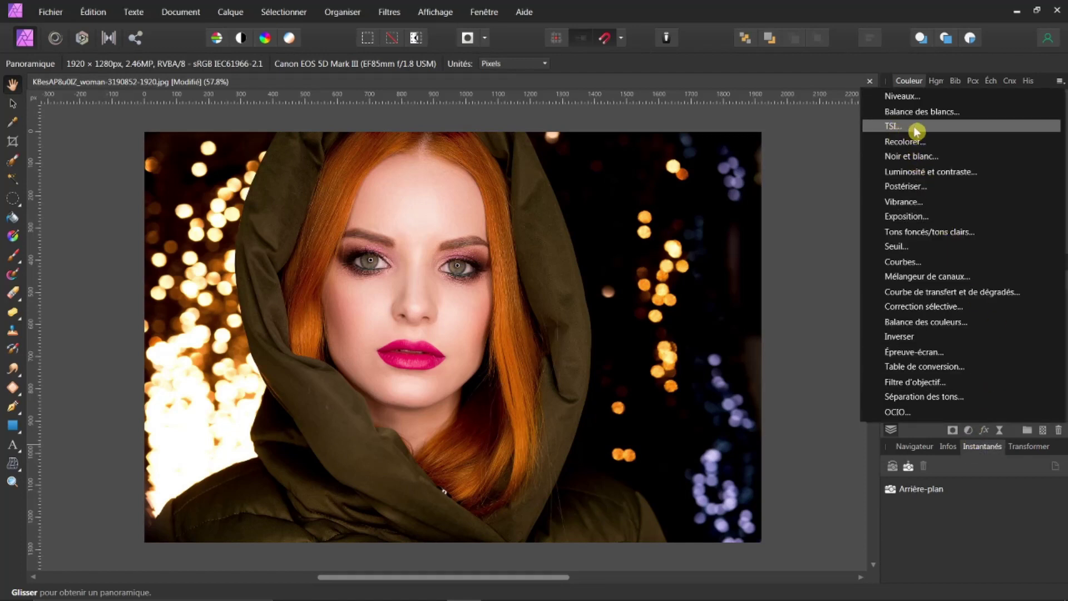
left_click(906, 128)
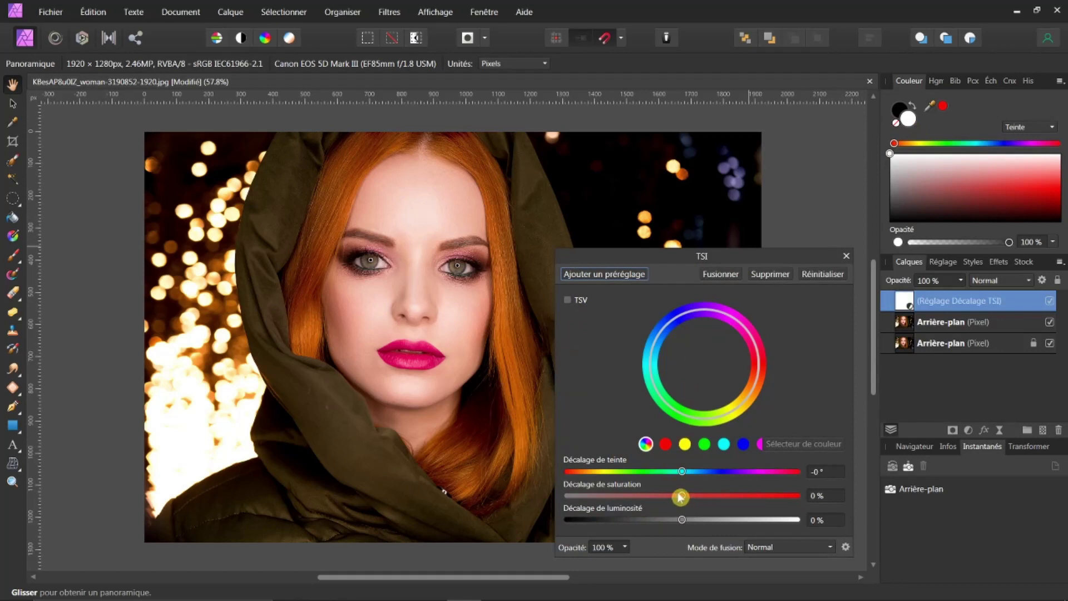
left_click_drag(682, 495, 534, 485)
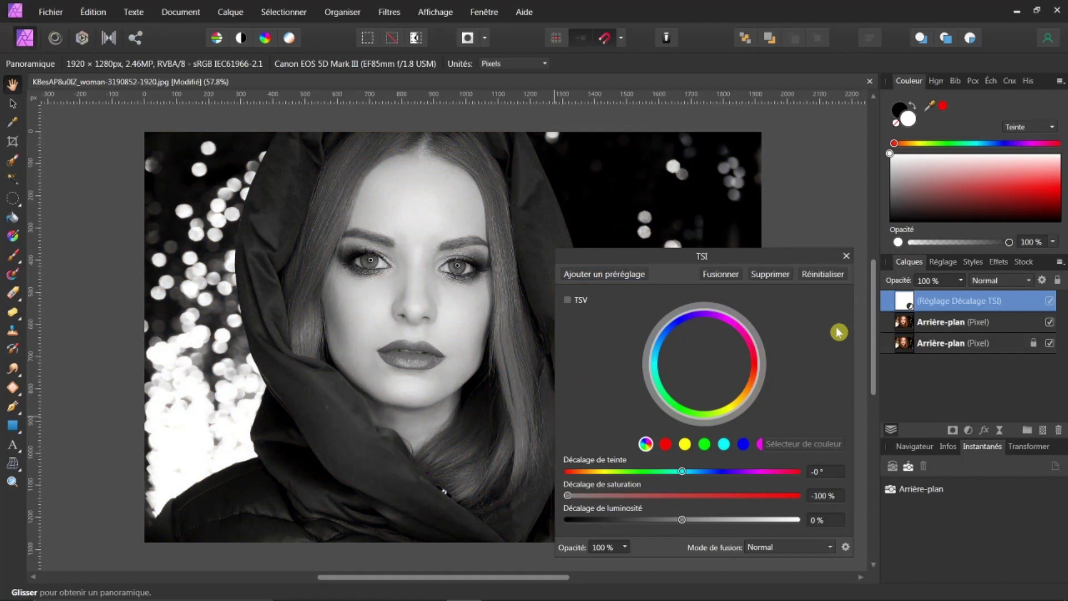
left_click(846, 256)
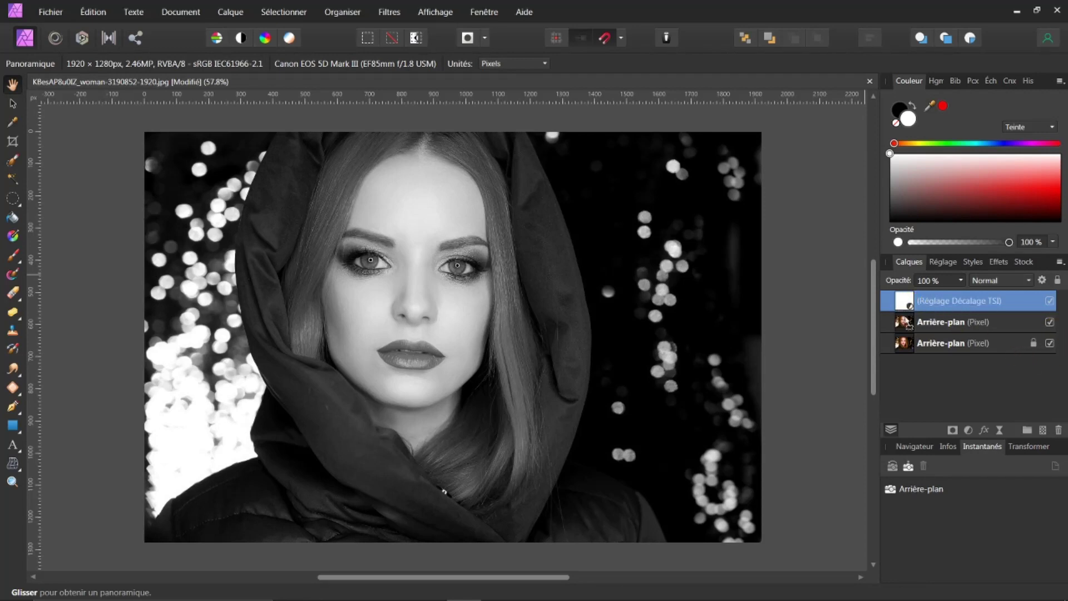
Nest the HSL adjustment inside the top photo copy, toggling its visibility to check
left_click_drag(908, 325, 909, 327)
left_click_drag(903, 301, 905, 328)
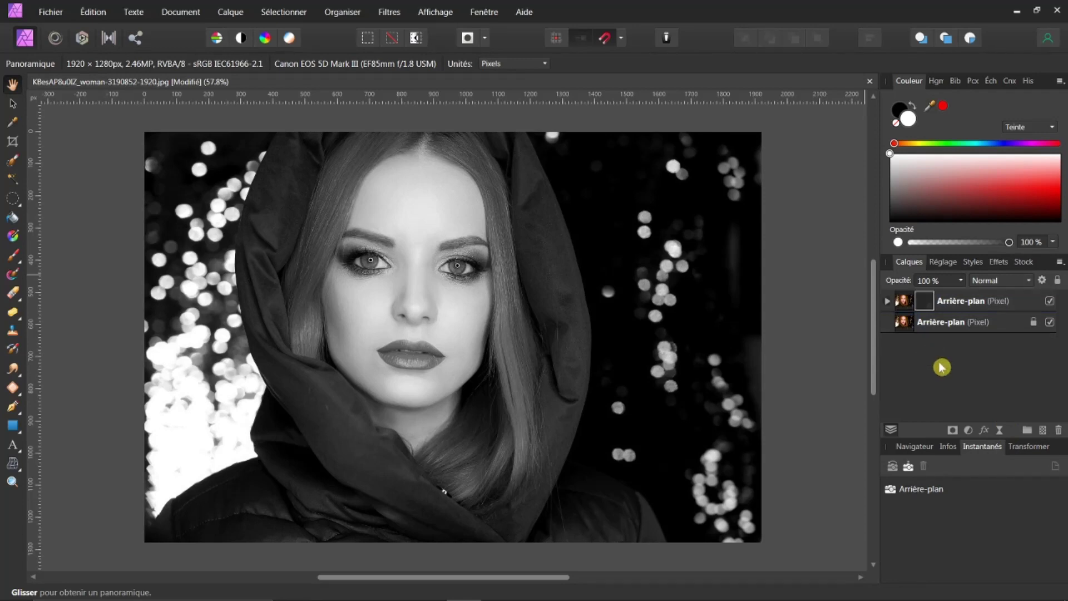
left_click(1049, 302)
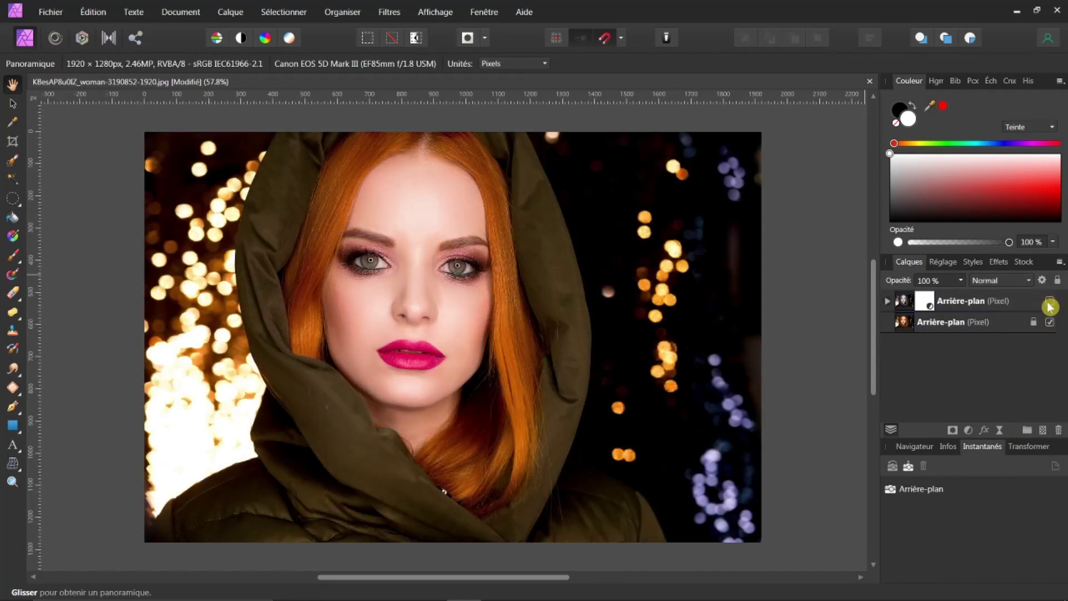
left_click(1049, 302)
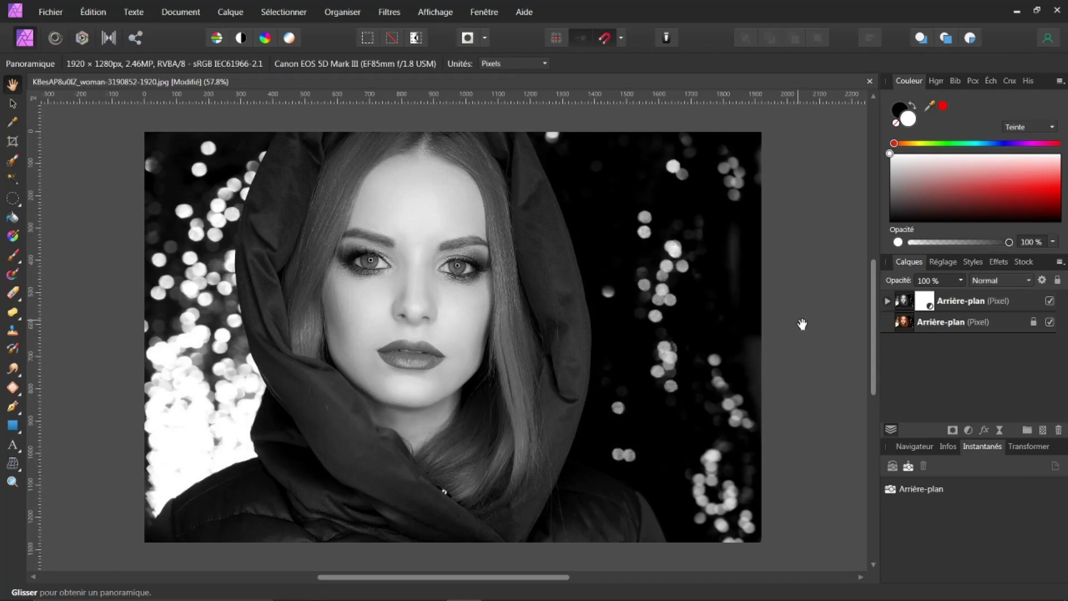
Remove an unwanted mask from the top copy and reselect the black-and-white layer
key("ctrl+i")
left_click_drag(940, 282, 920, 305)
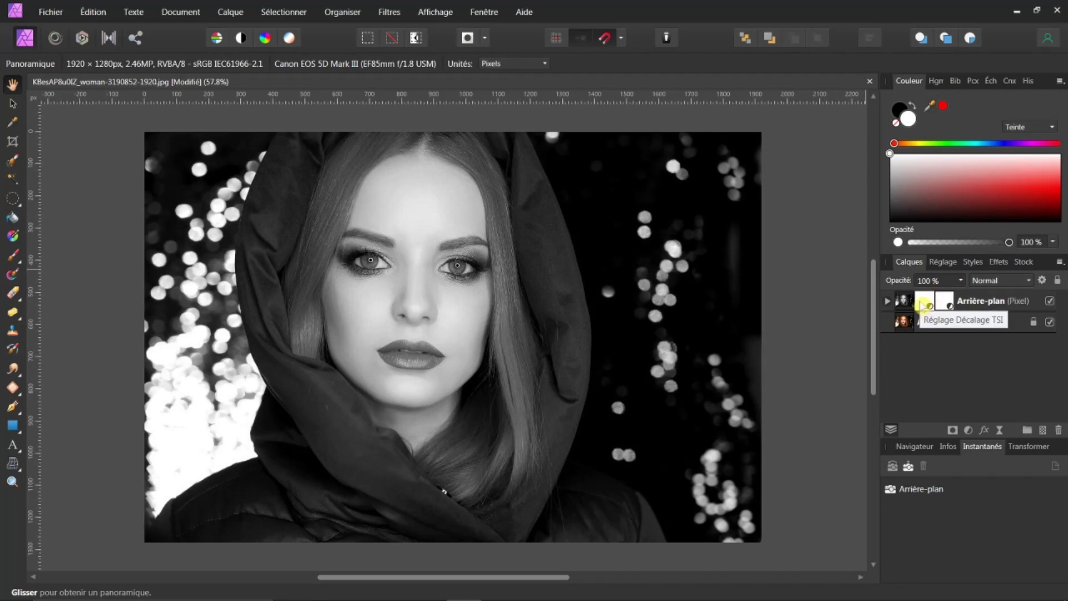
key("Delete")
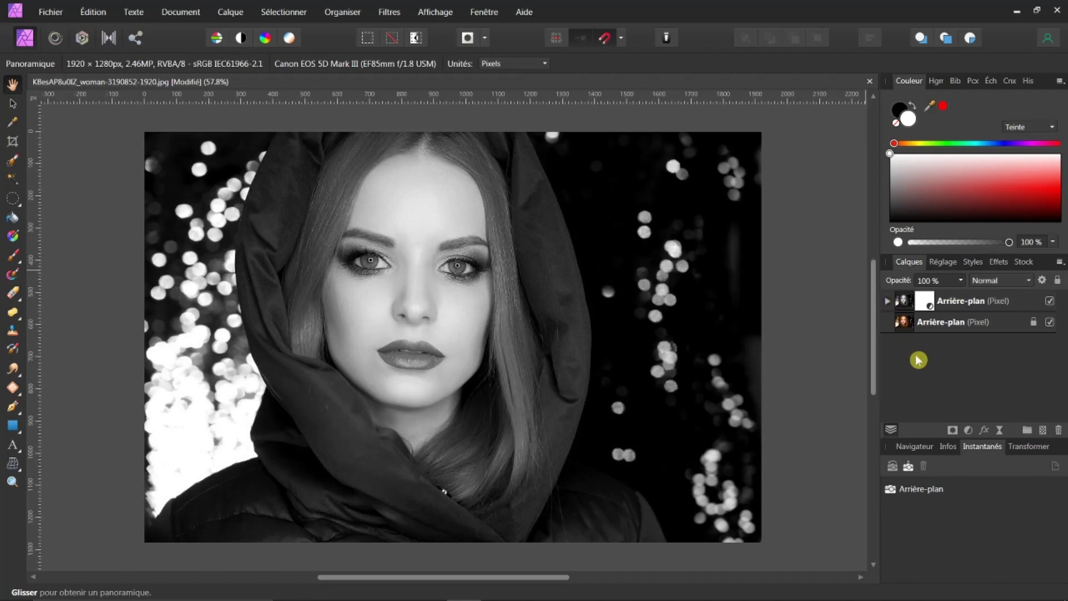
left_click(906, 302)
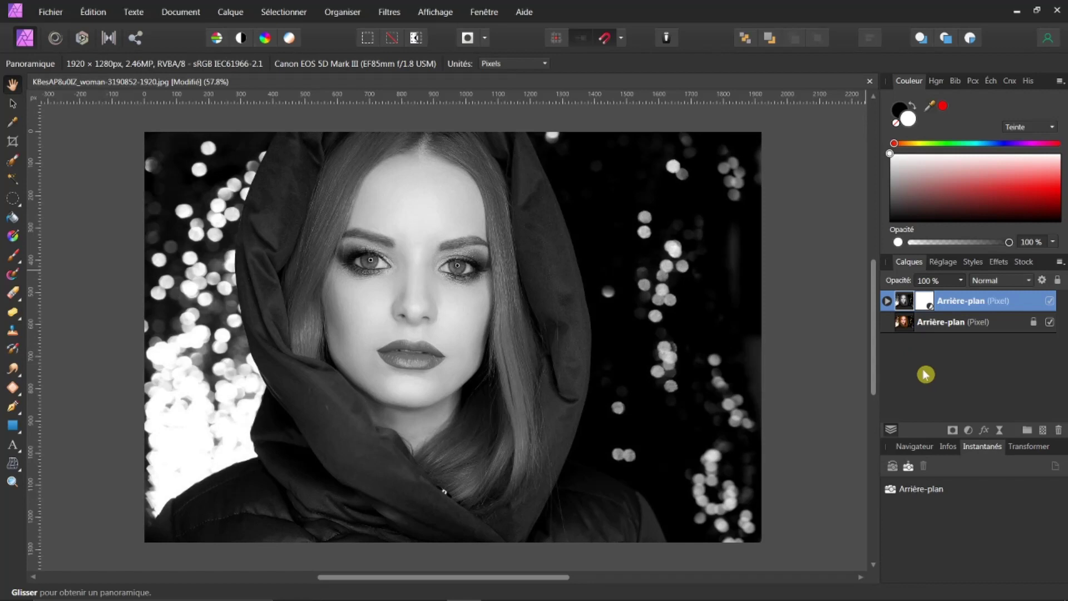
Duplicate the black-and-white layer and set the new copy's blend mode to Difference
key("ctrl+j")
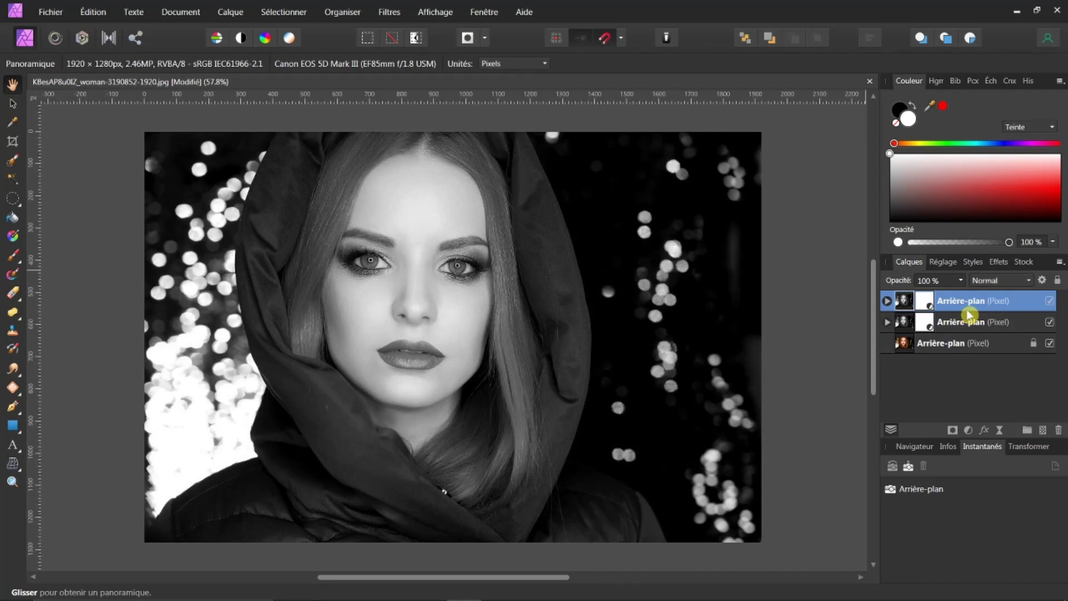
left_click(1031, 282)
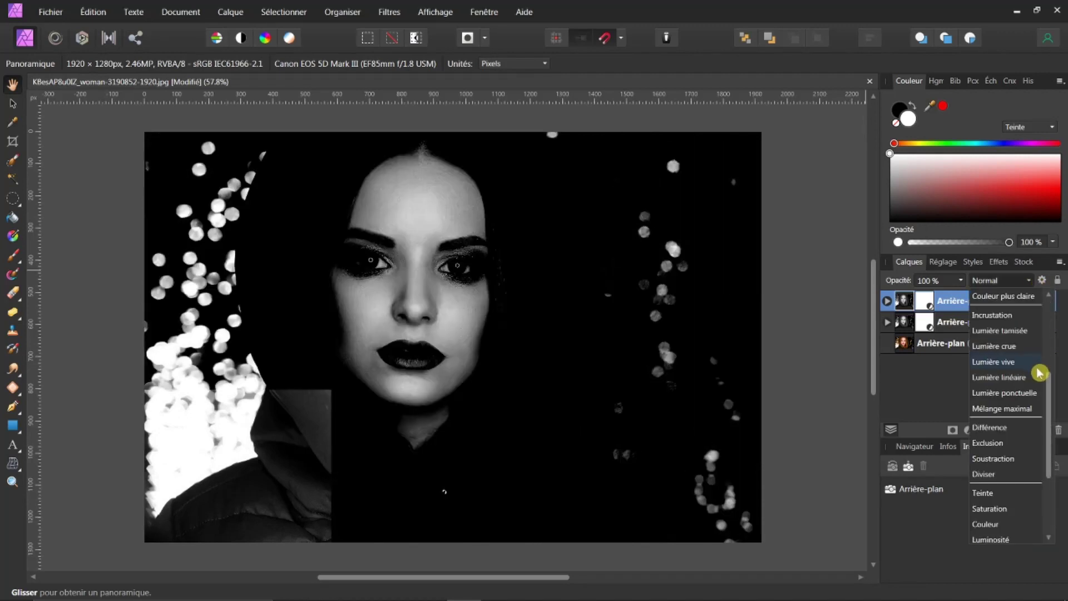
left_click(989, 430)
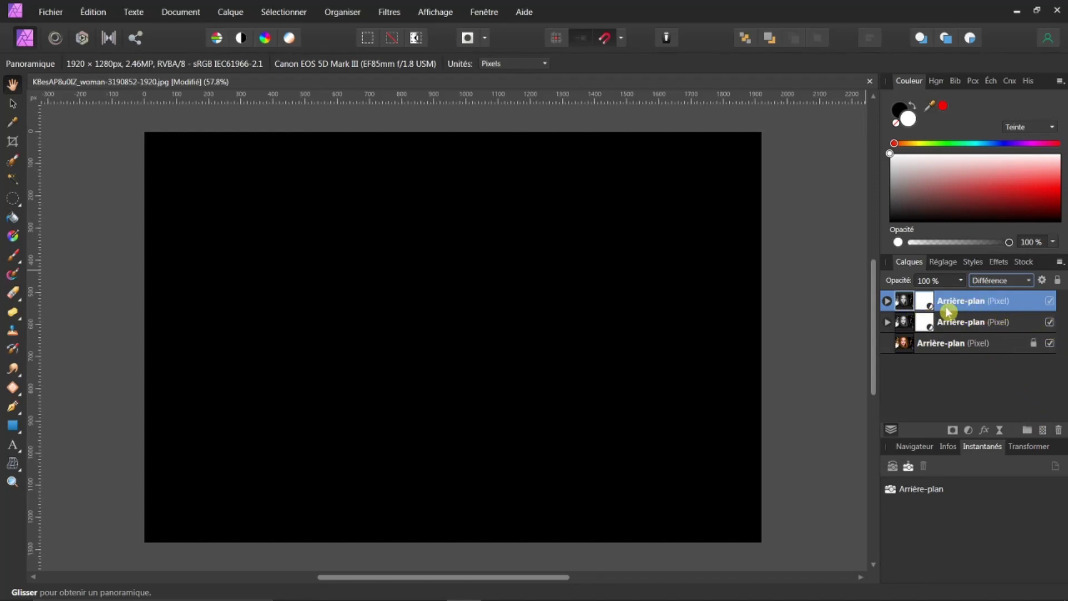
left_click(1049, 322)
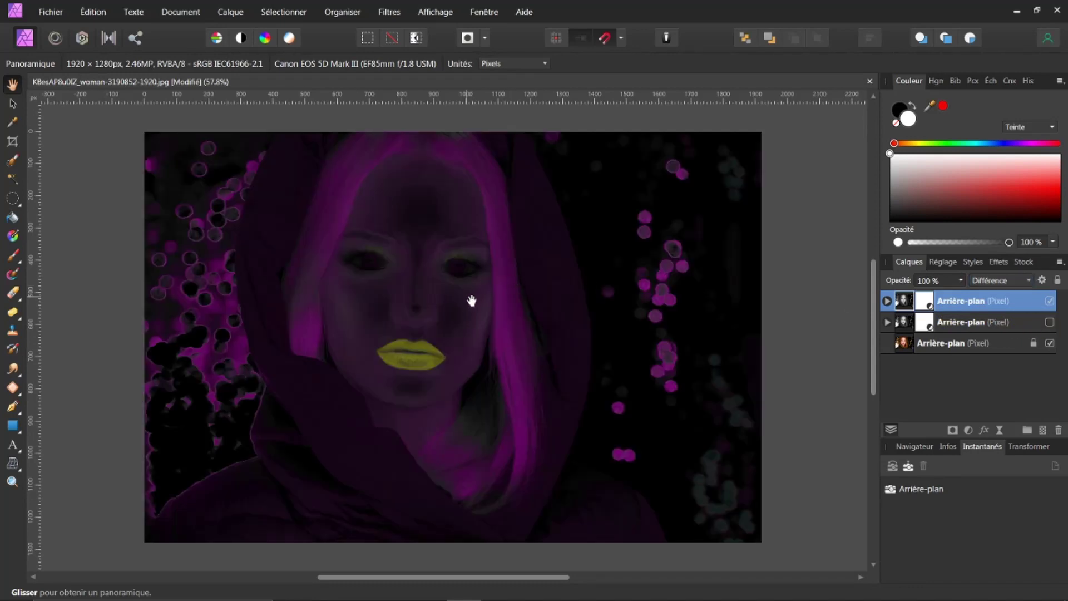
left_click(1050, 322)
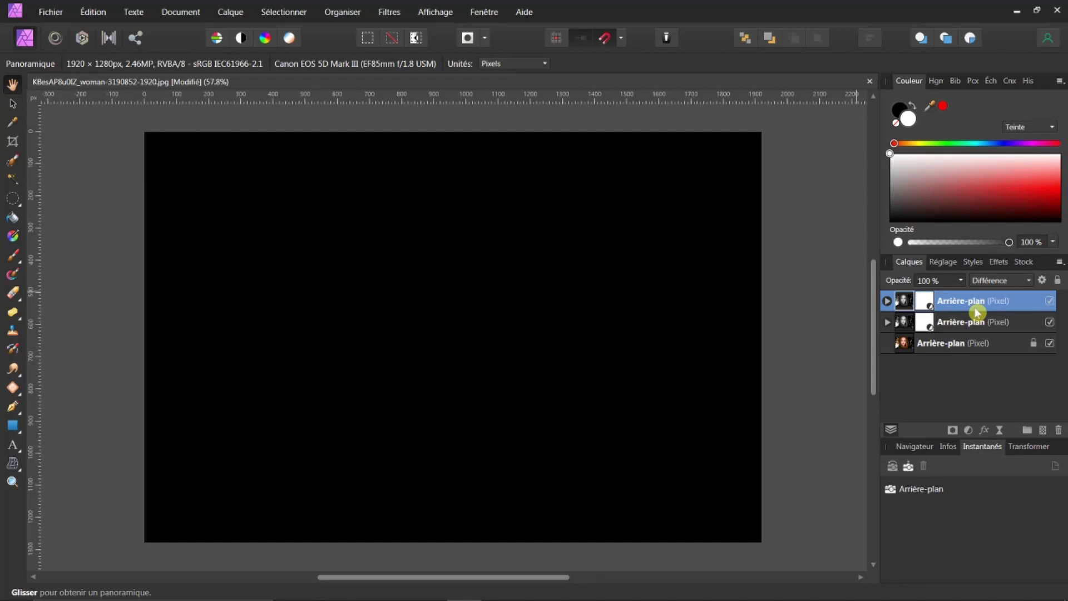
Invert the top Difference copy and add the second copy to the selection
key("ctrl+i")
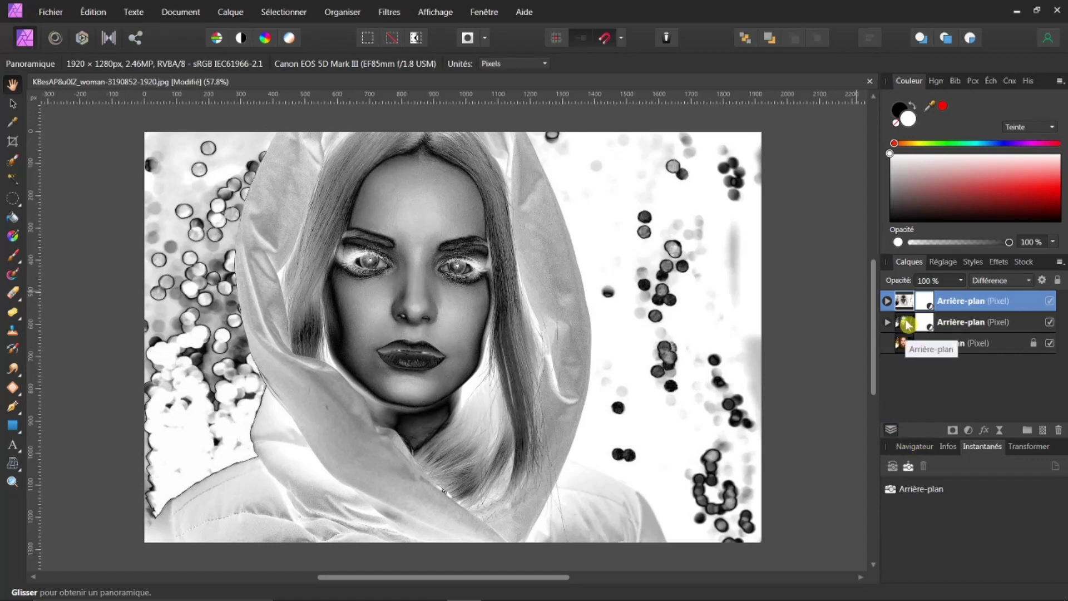
left_click(907, 324, "shift")
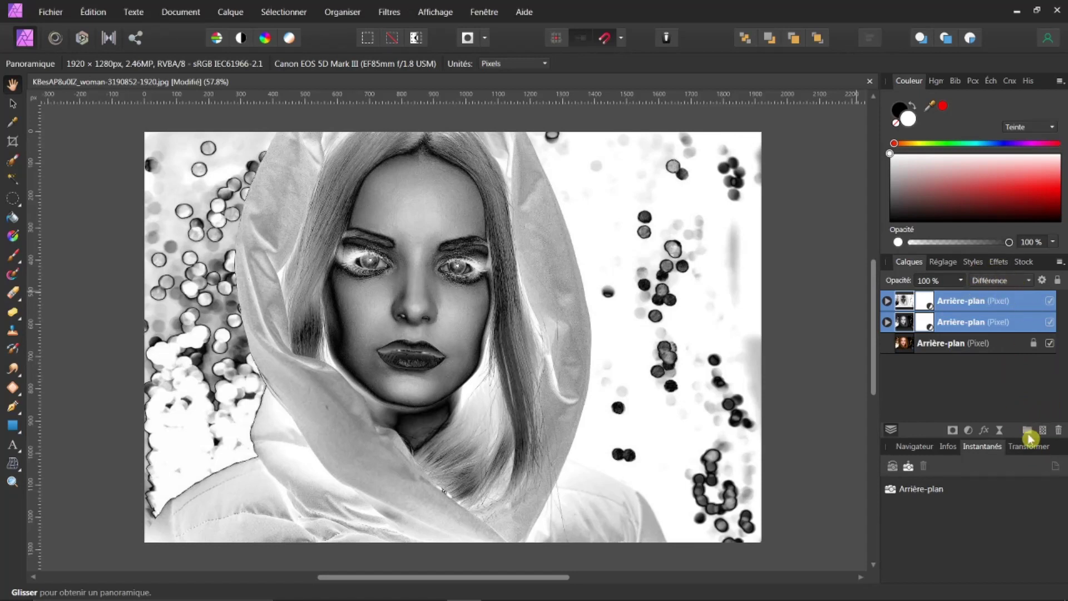
Group the two black-and-white copies and rasterize the group into one pixel layer
left_click(1027, 431)
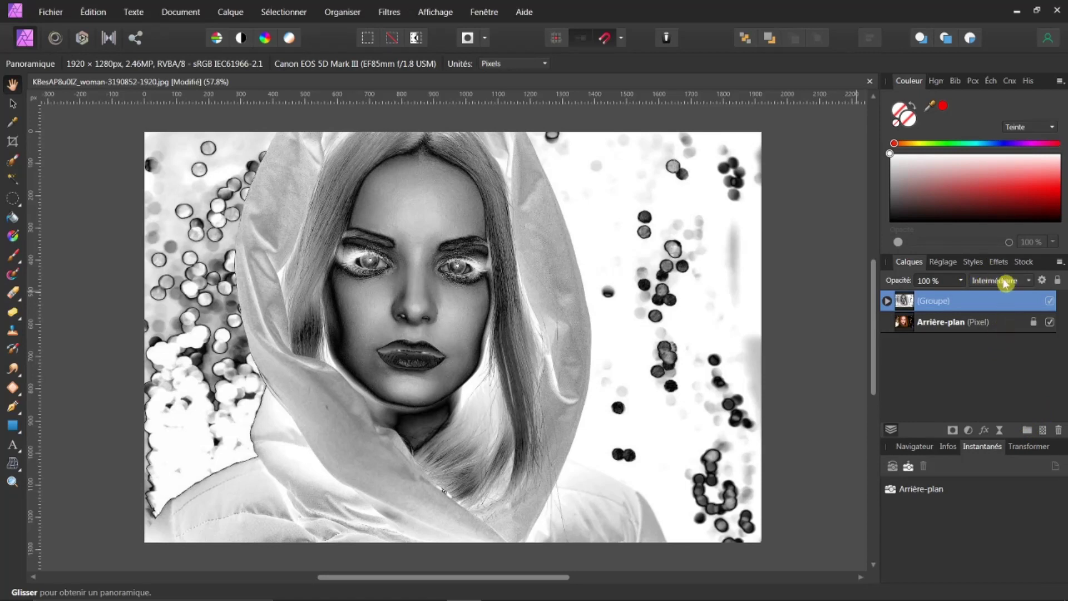
right_click(928, 303)
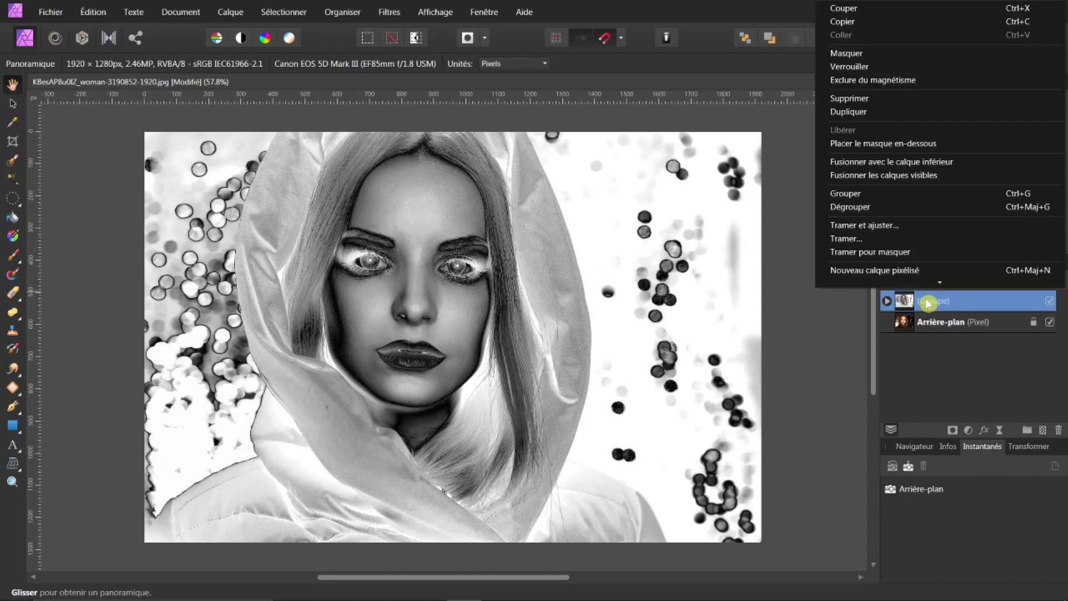
left_click(886, 240)
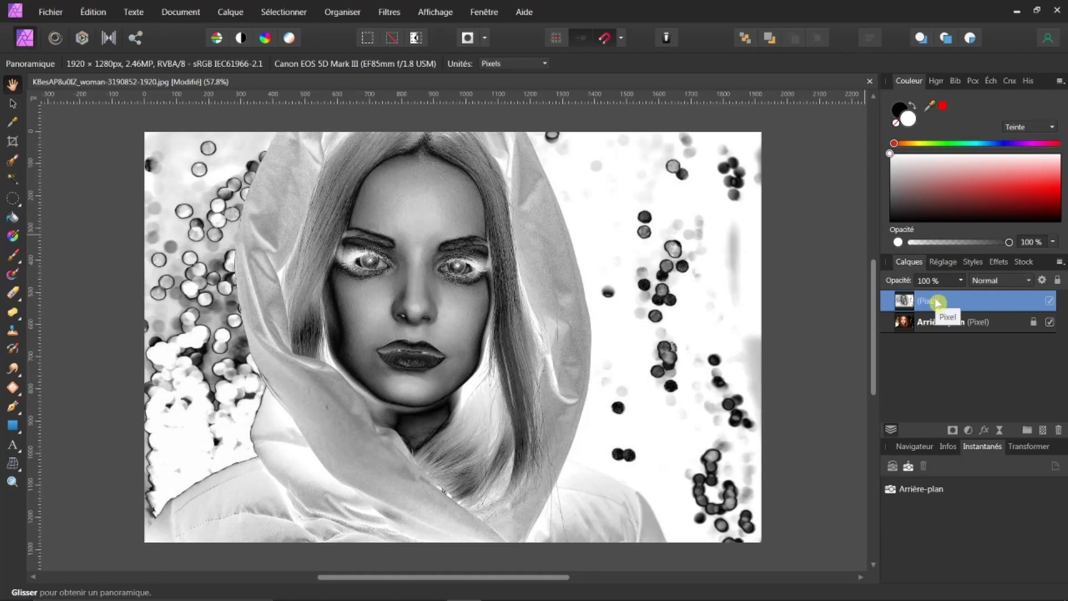
Duplicate the flattened layer, set the copy's blend mode to Difference and invert it
key("ctrl+shift+n")
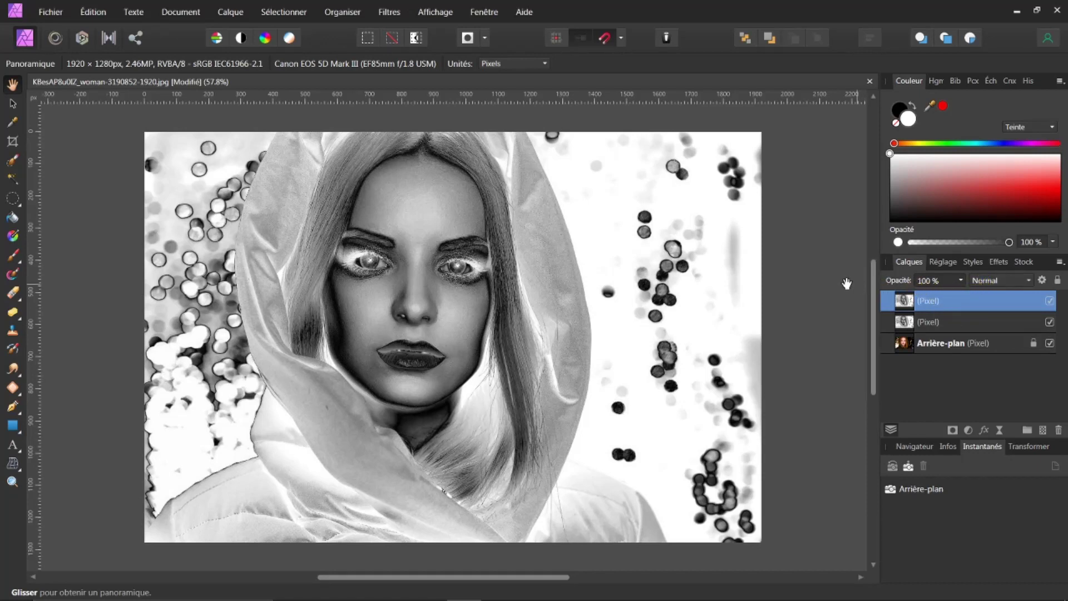
left_click(1031, 282)
scroll(1017, 362, "down", 3)
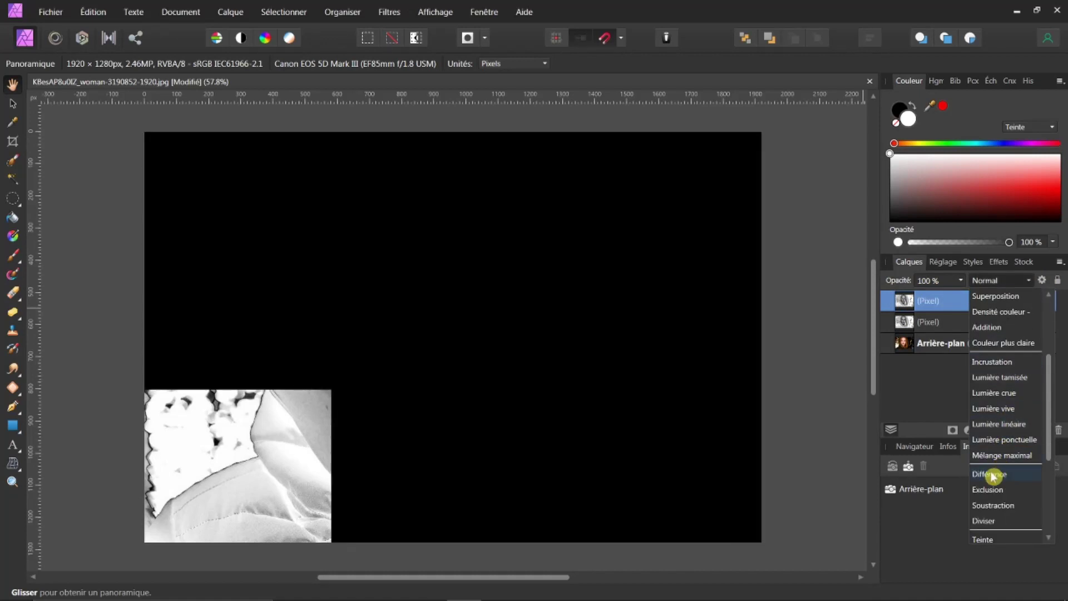
left_click(992, 474)
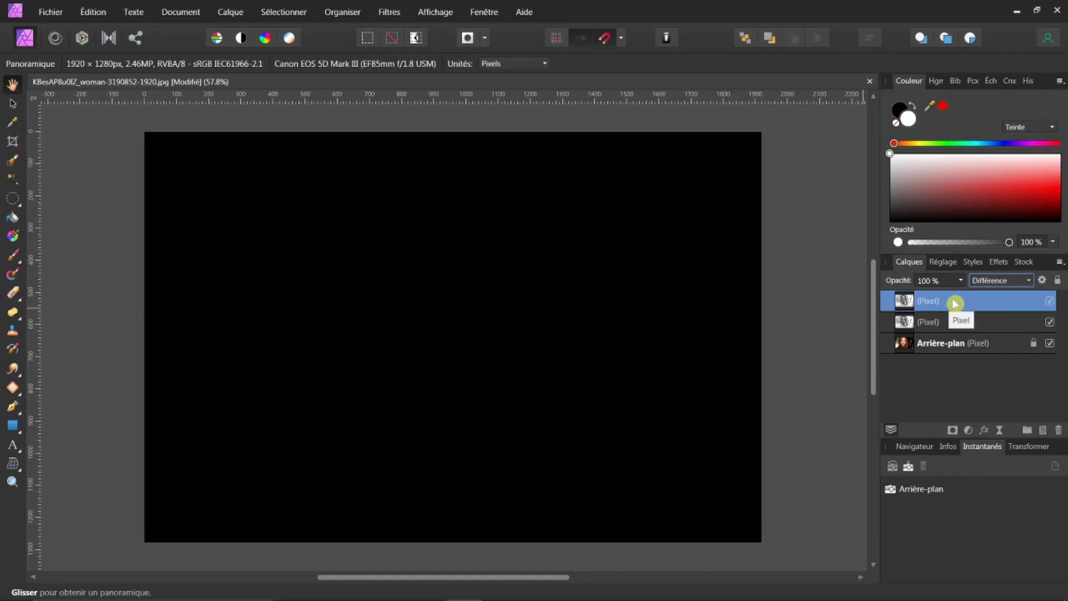
key("ctrl+i")
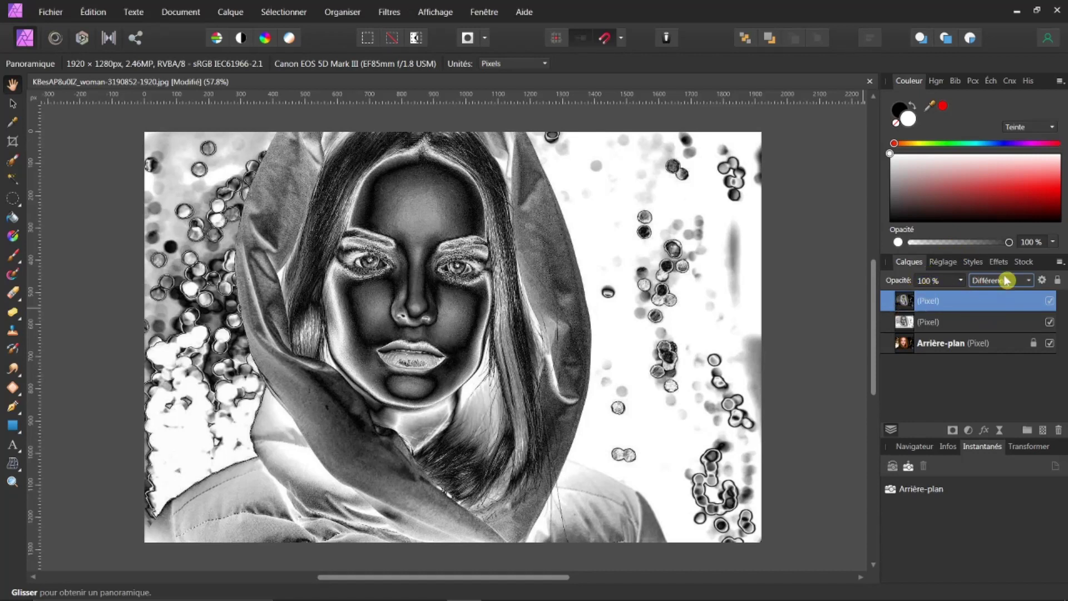
key("ctrl+i")
Select both chrome-look pixel layers, group them and rasterize the group
left_click(902, 321, "shift")
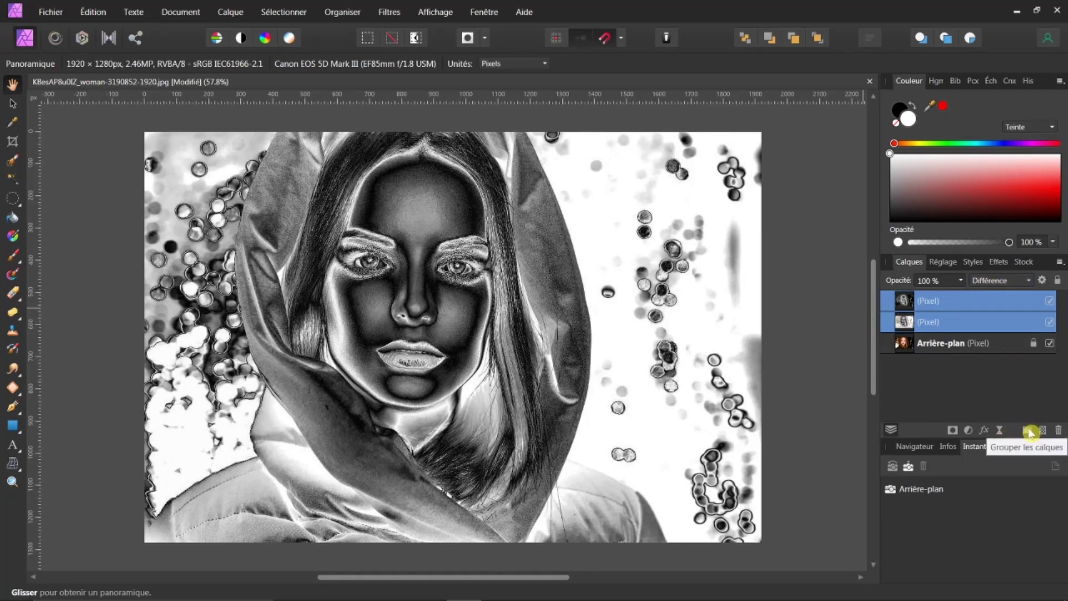
left_click(1027, 431)
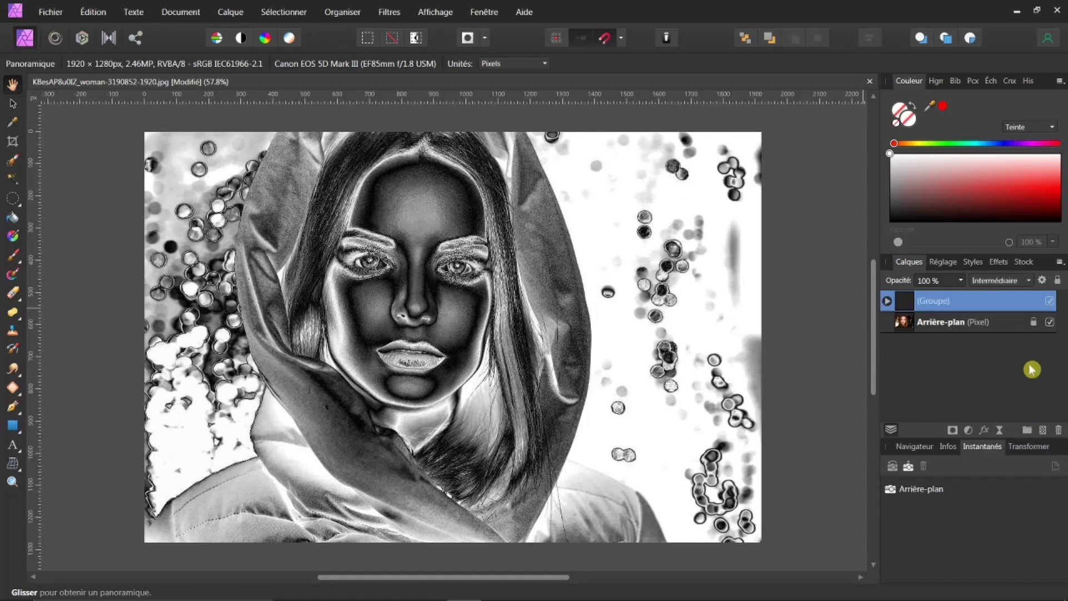
right_click(929, 303)
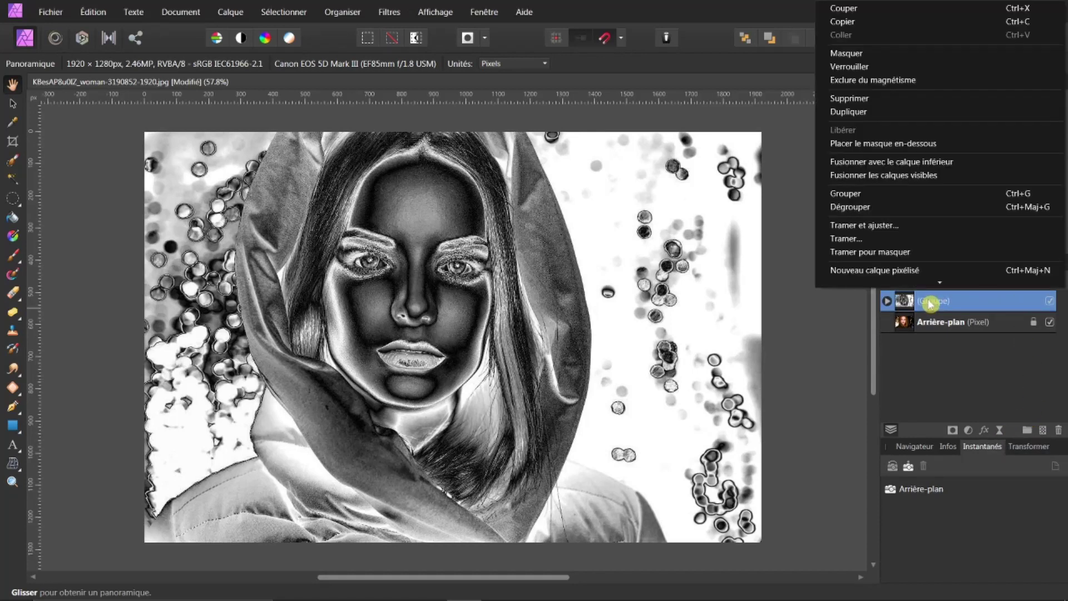
left_click(866, 242)
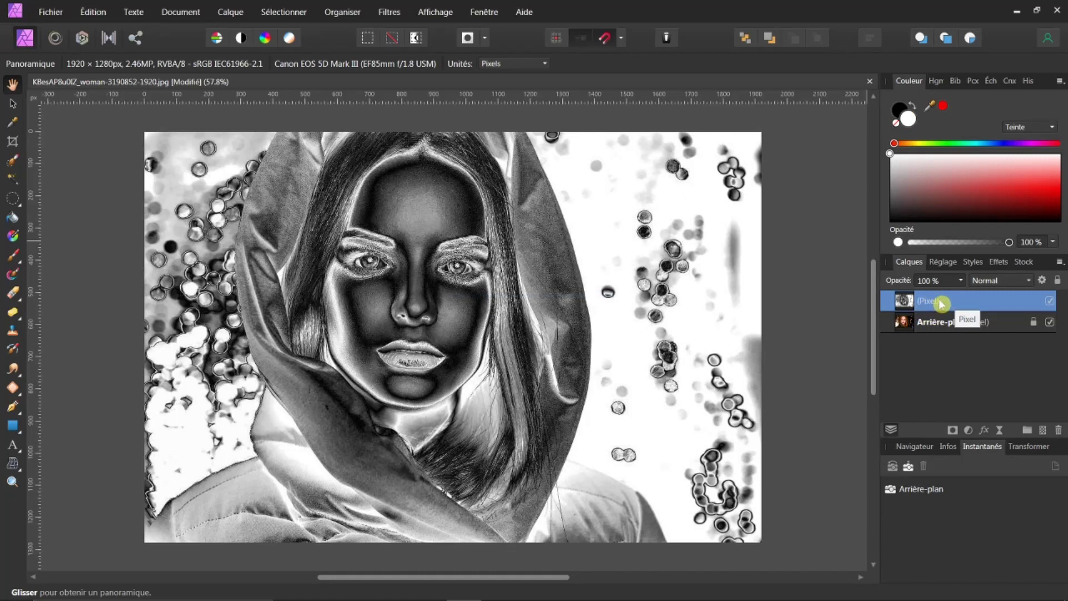
Invert the chrome layer, then add an inverted duplicate above it and toggle it to compare
key("ctrl+i")
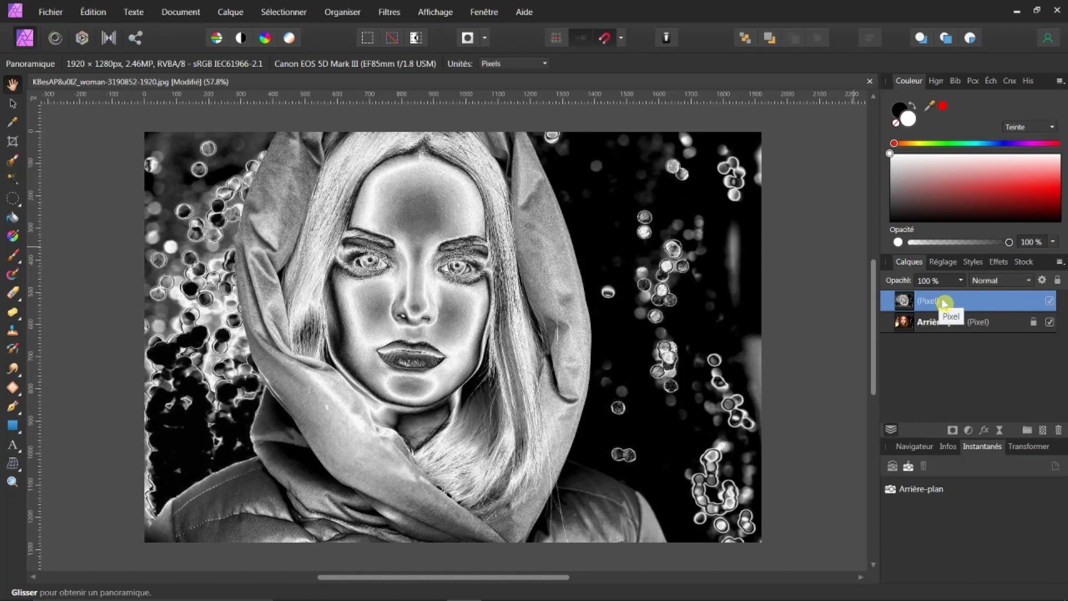
key("ctrl+shift+n")
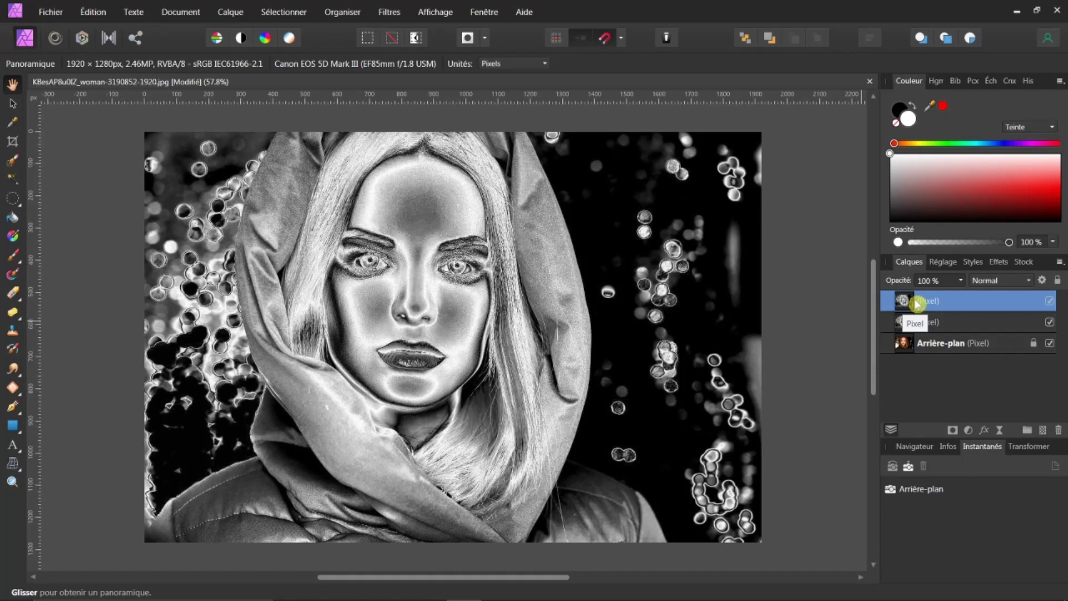
key("ctrl+i")
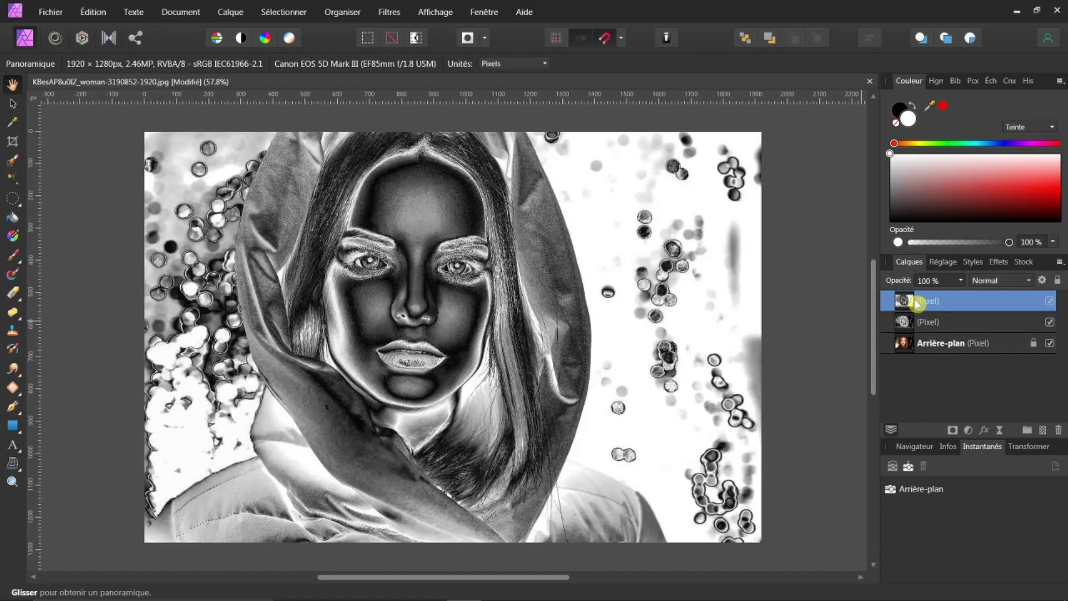
left_click(1051, 302)
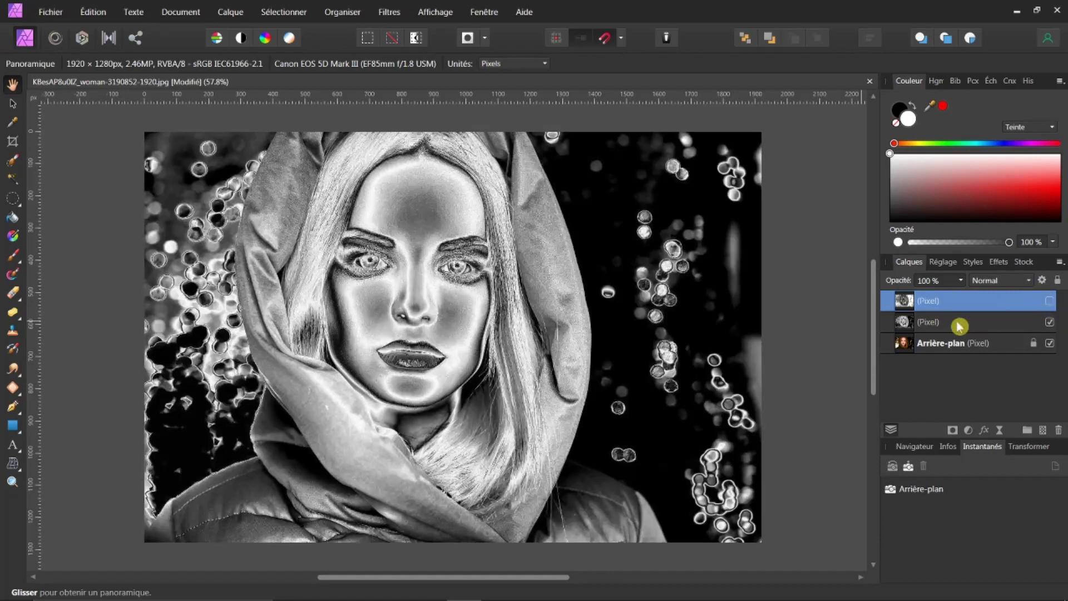
left_click(1050, 301)
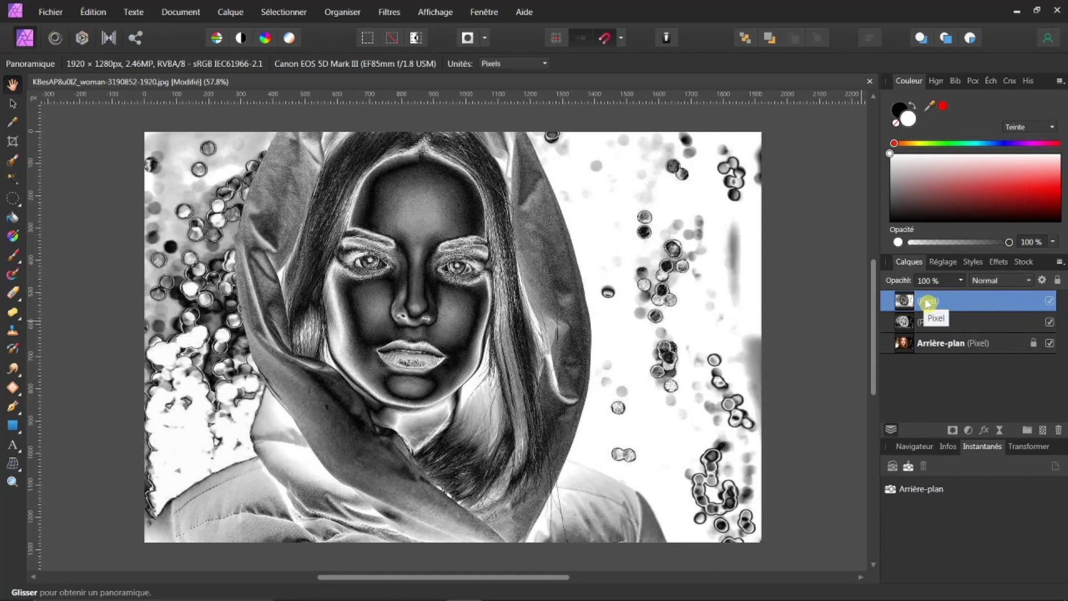
Duplicate the top layer again, blend the copy by Difference and invert it
key("ctrl+shift+n")
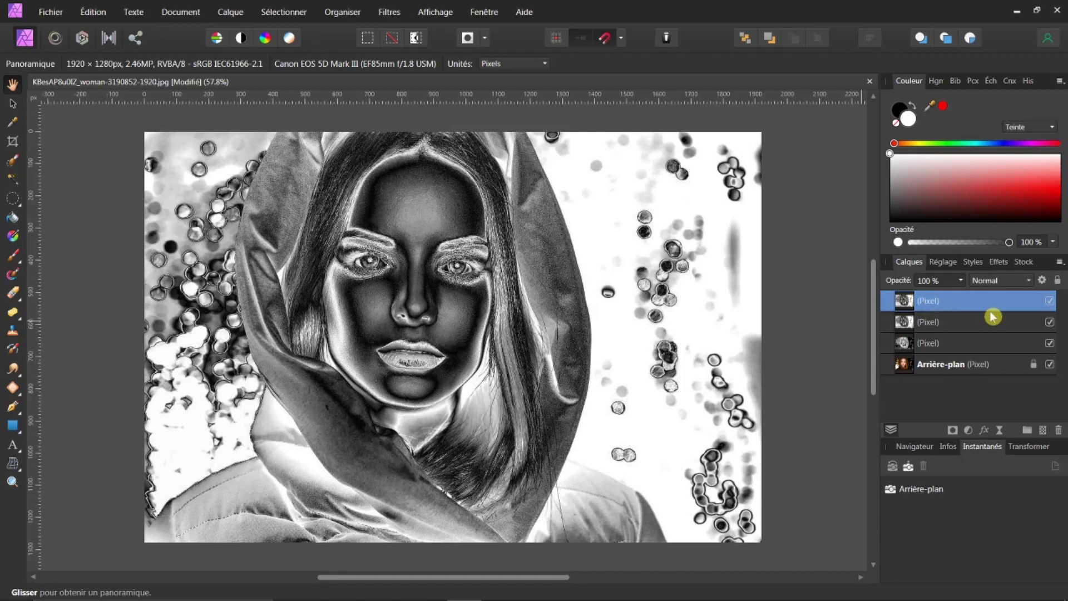
left_click(1030, 281)
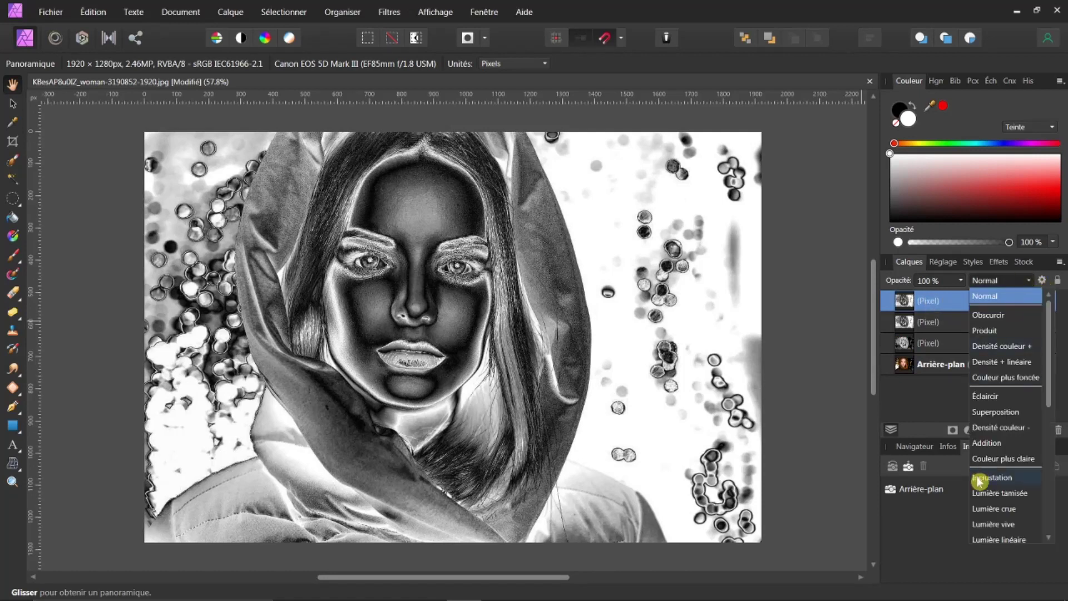
scroll(990, 474, "down", 3)
left_click(993, 474)
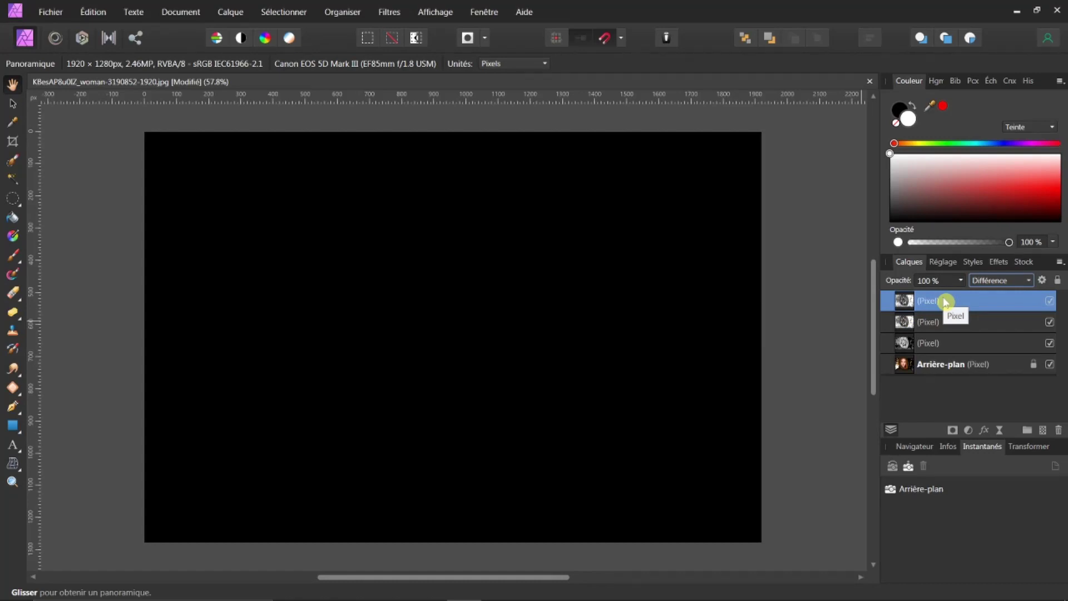
key("ctrl+i")
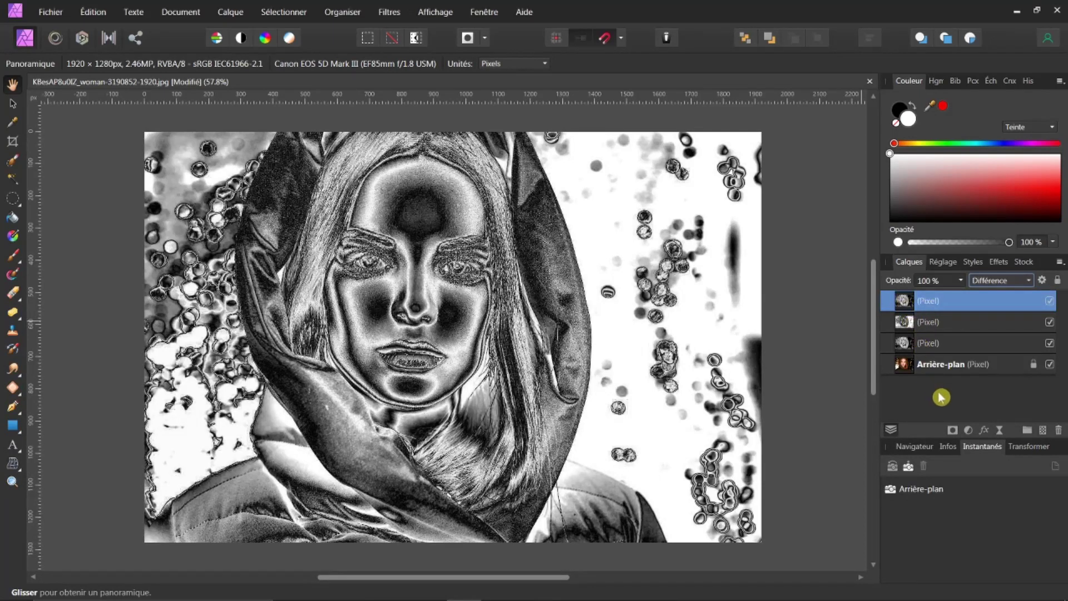
Group the top two etched-portrait layers and rasterize the group into one pixel layer
left_click(907, 328, "shift")
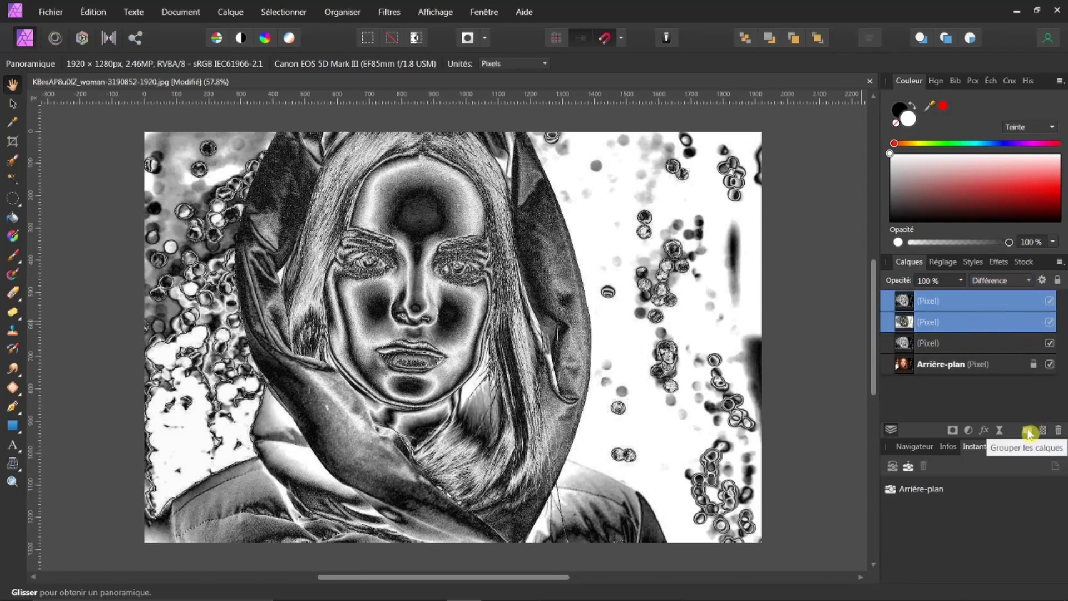
left_click(1028, 429)
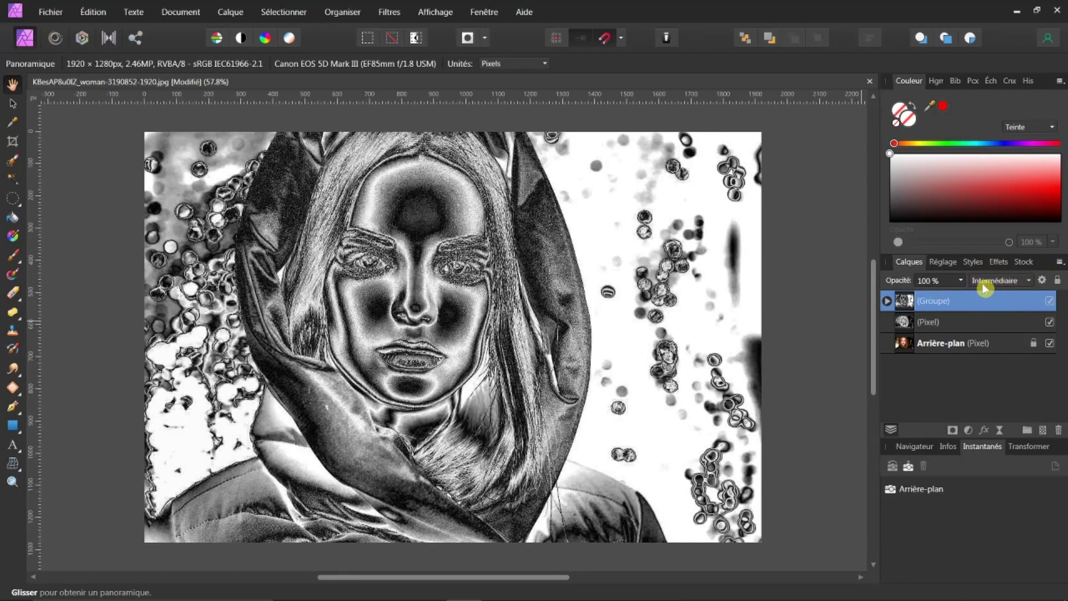
right_click(933, 300)
left_click(888, 247)
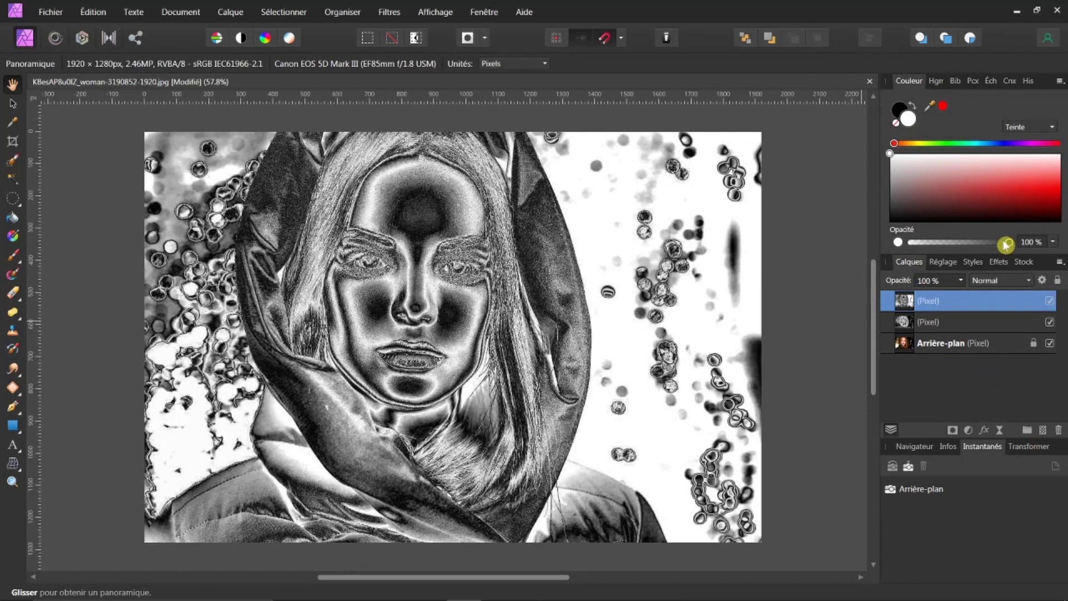
Toggle the chrome layer's visibility to compare, then add a blank mask to it
left_click(1051, 303)
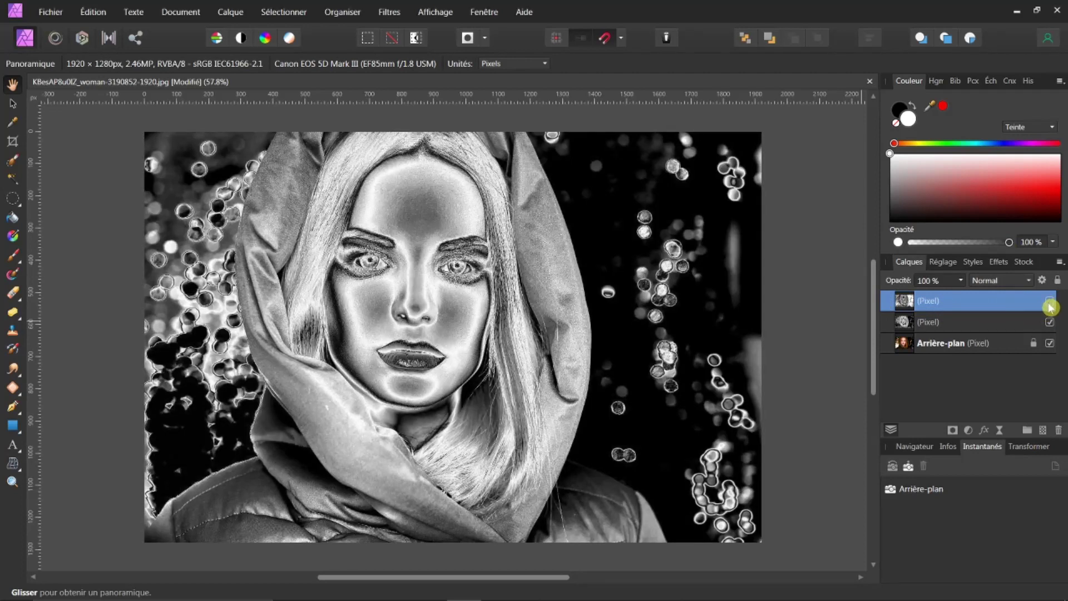
left_click(1049, 302)
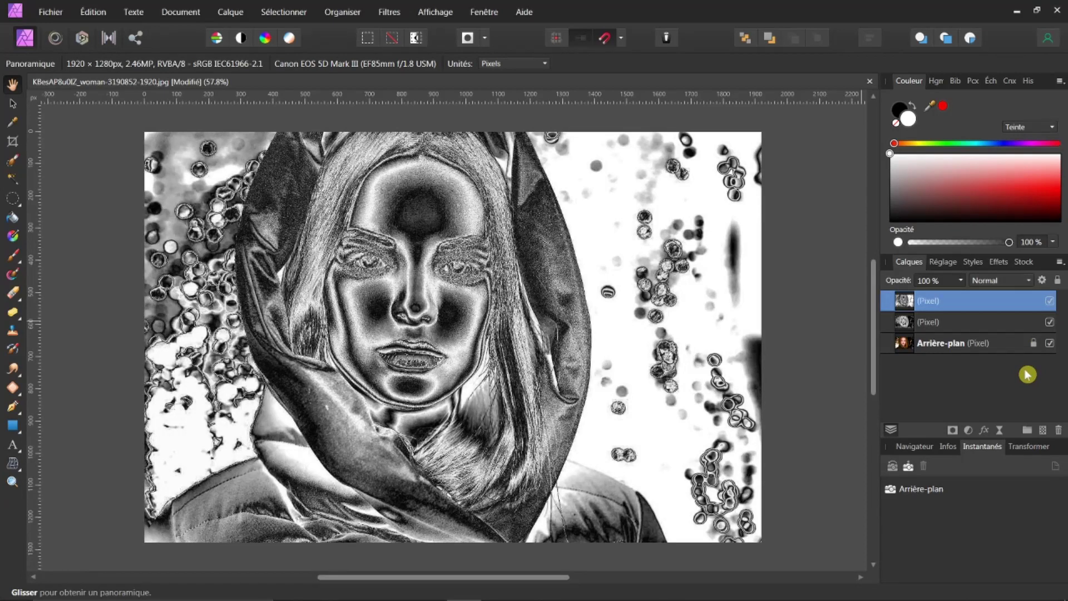
left_click(1050, 302)
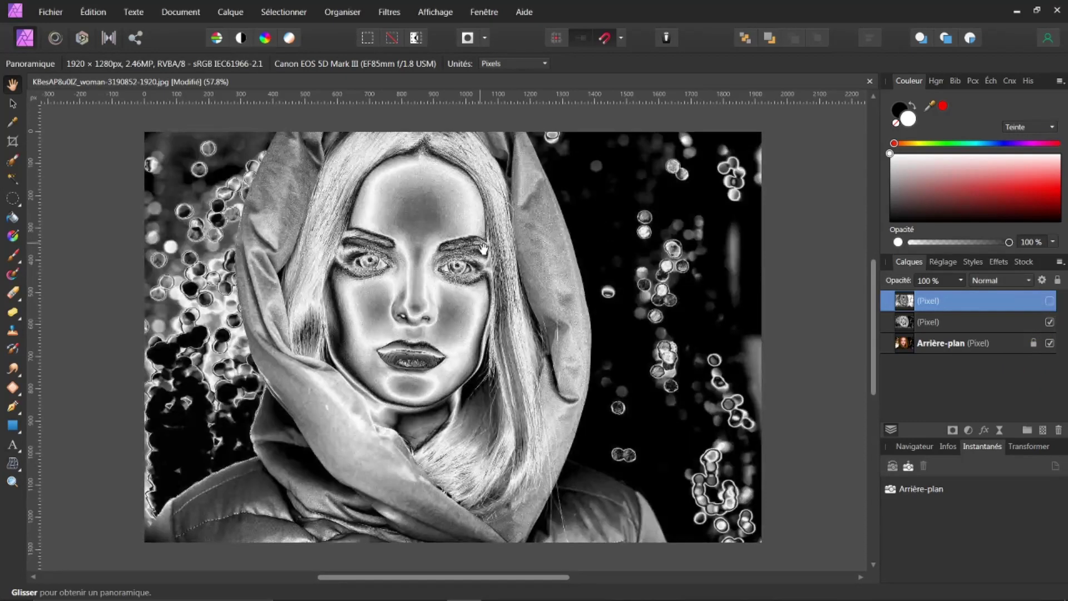
left_click(1051, 300)
left_click(955, 432)
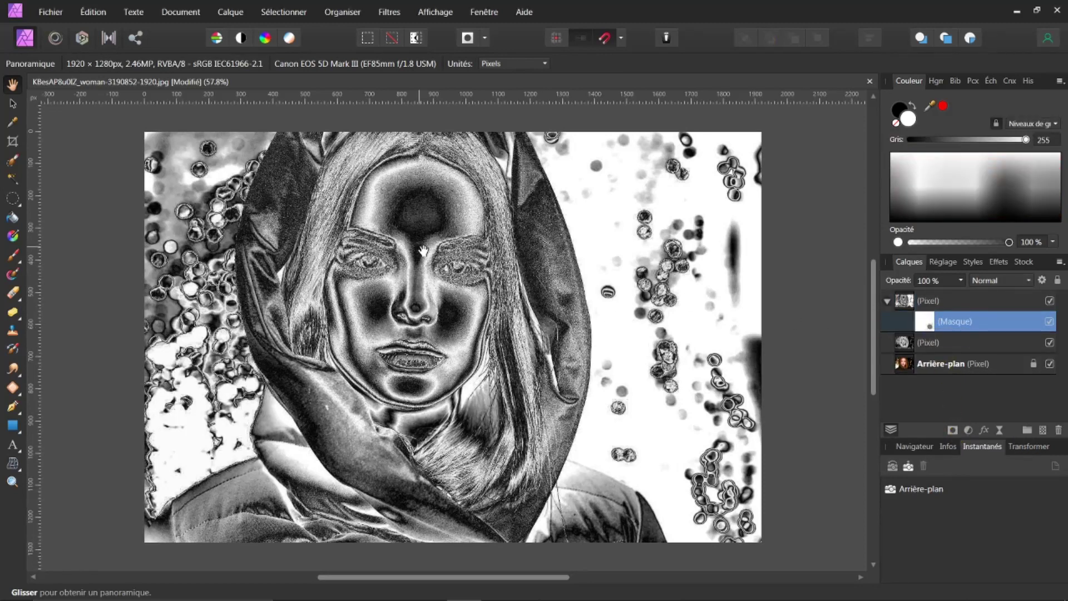
scroll(424, 252, "up", 2)
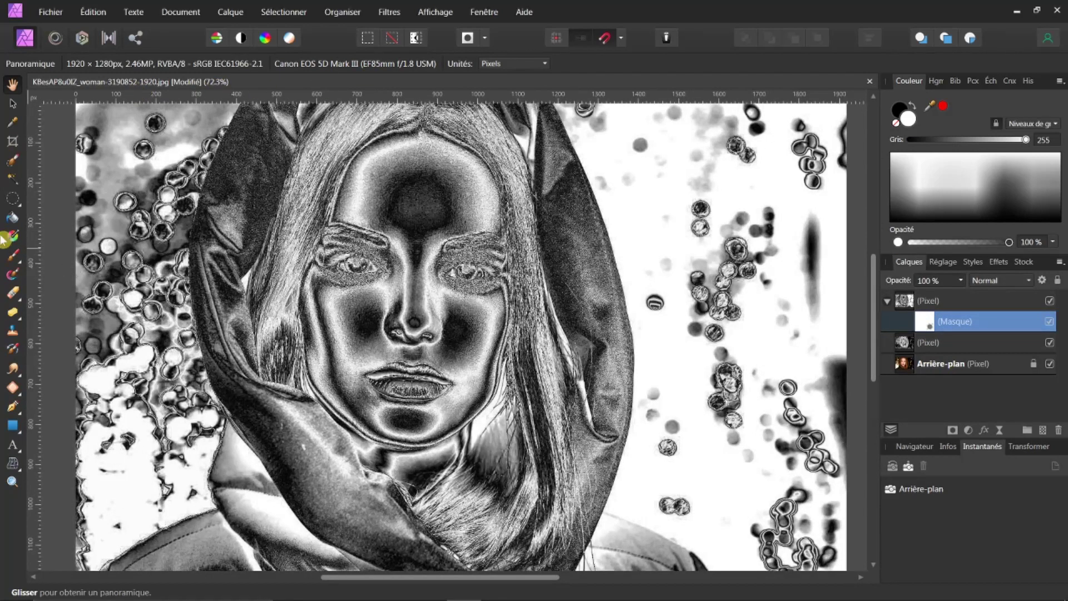
Choose the Paint Brush, adjust its size and target the chrome layer's mask
left_click(12, 259)
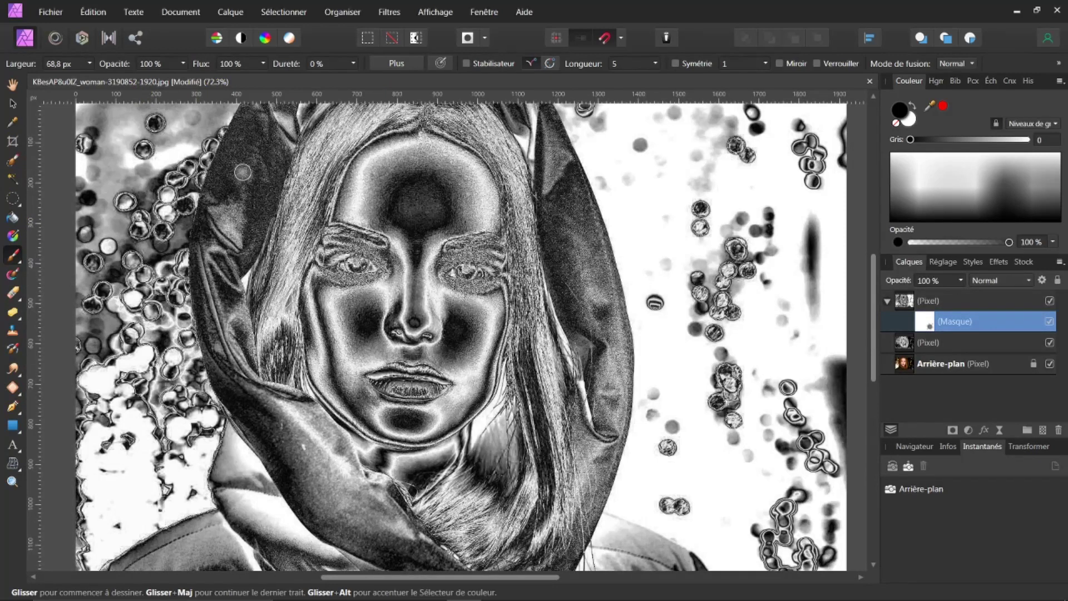
left_click_drag(243, 173, 242, 174)
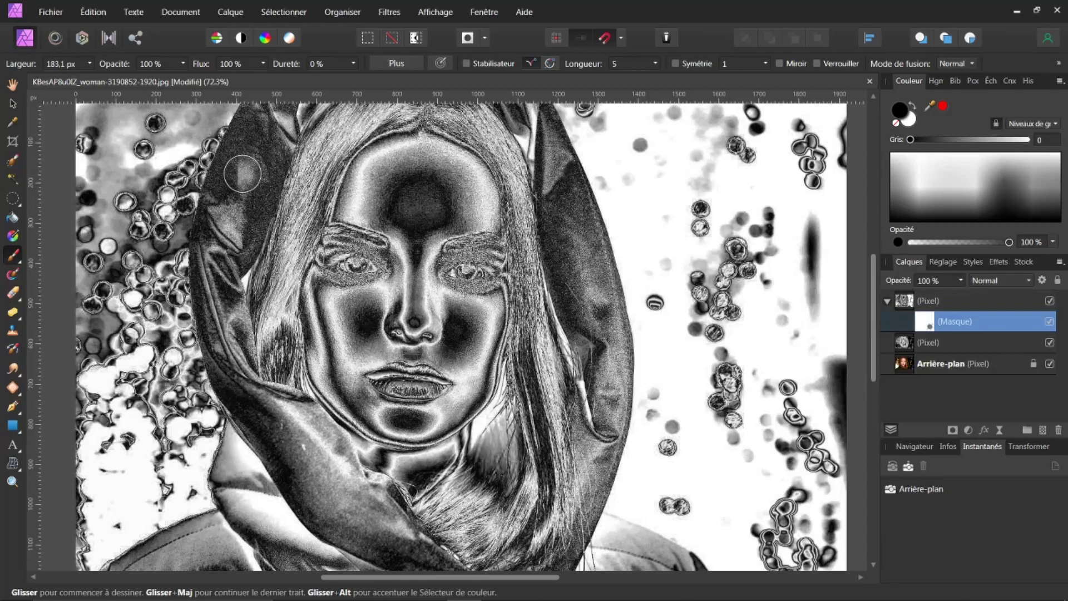
left_click_drag(242, 174, 240, 177)
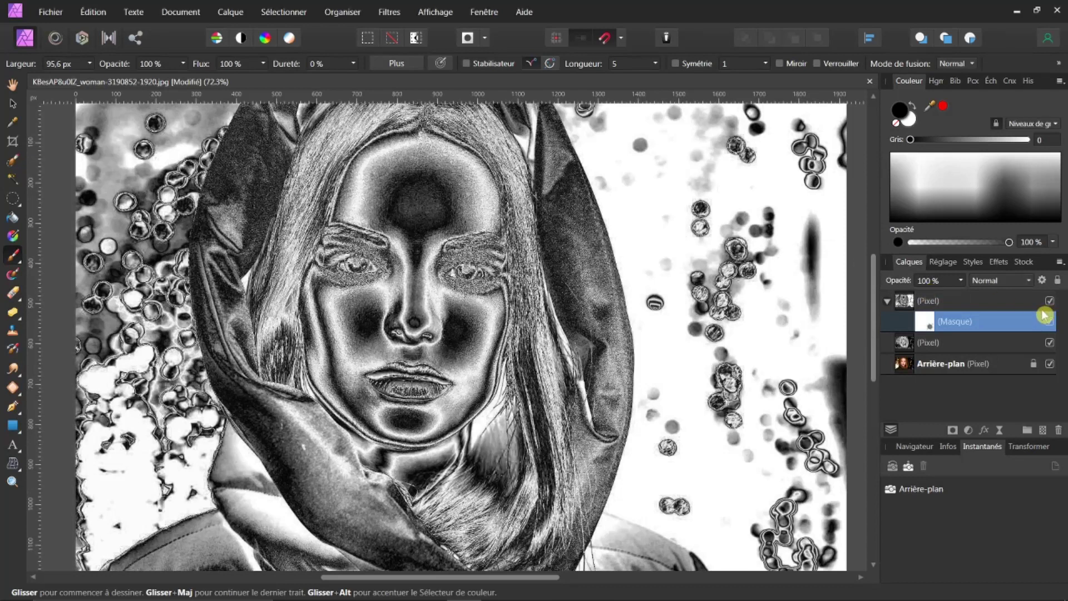
left_click(932, 323)
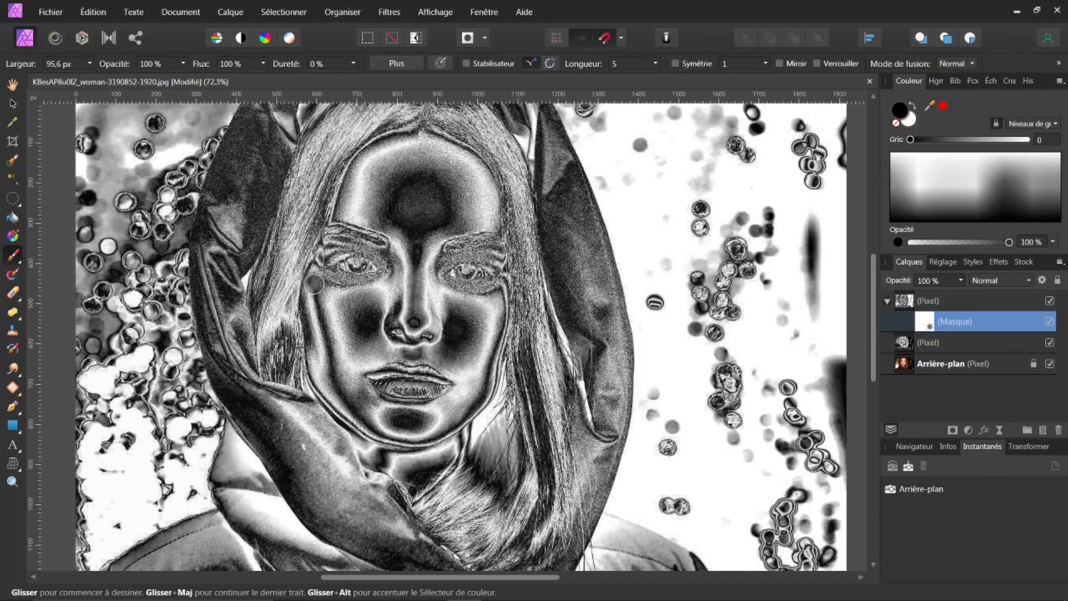
Paint black on the mask over both eyes and the lips
scroll(480, 279, "up", 2)
scroll(478, 278, "up", 1)
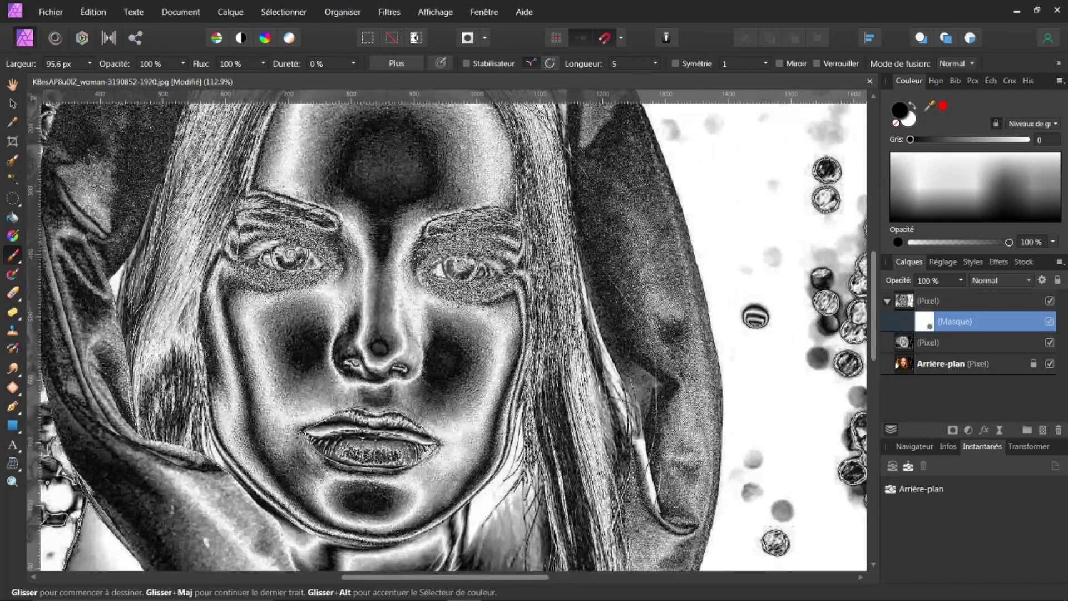
mouse_move(452, 266)
left_mouse_down()
mouse_move(467, 292)
mouse_move(499, 276)
mouse_move(504, 254)
mouse_move(478, 219)
mouse_move(428, 235)
mouse_move(414, 261)
mouse_move(478, 275)
mouse_move(467, 247)
mouse_move(505, 242)
mouse_move(504, 283)
mouse_move(453, 292)
left_mouse_up()
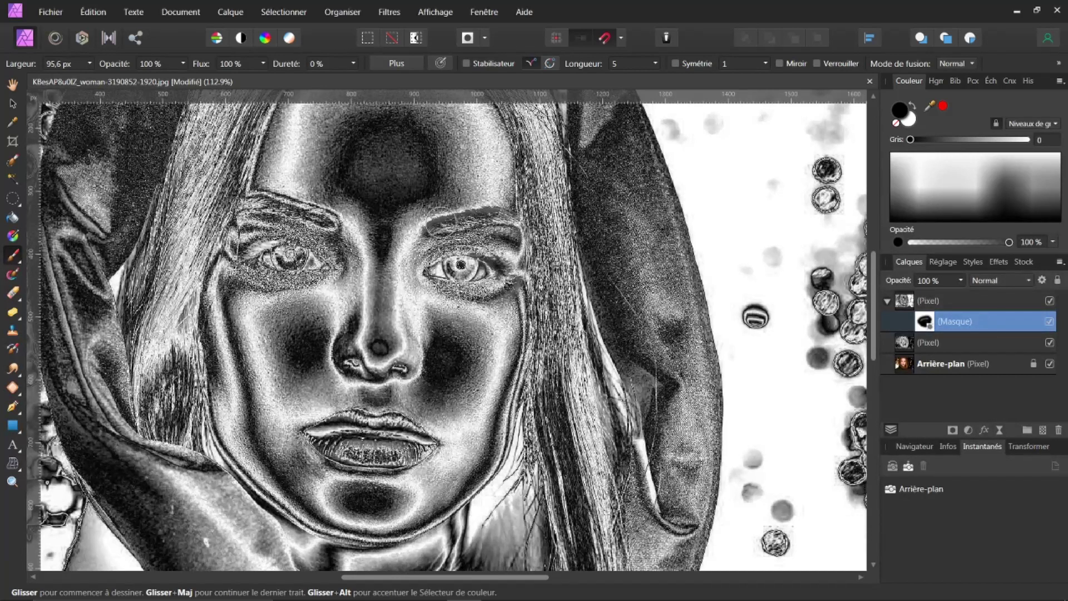
mouse_move(336, 233)
left_mouse_down()
mouse_move(259, 209)
mouse_move(233, 233)
mouse_move(234, 261)
mouse_move(255, 278)
mouse_move(328, 273)
mouse_move(312, 251)
mouse_move(267, 253)
mouse_move(295, 262)
mouse_move(262, 234)
mouse_move(320, 242)
mouse_move(333, 258)
mouse_move(279, 231)
mouse_move(230, 259)
left_mouse_up()
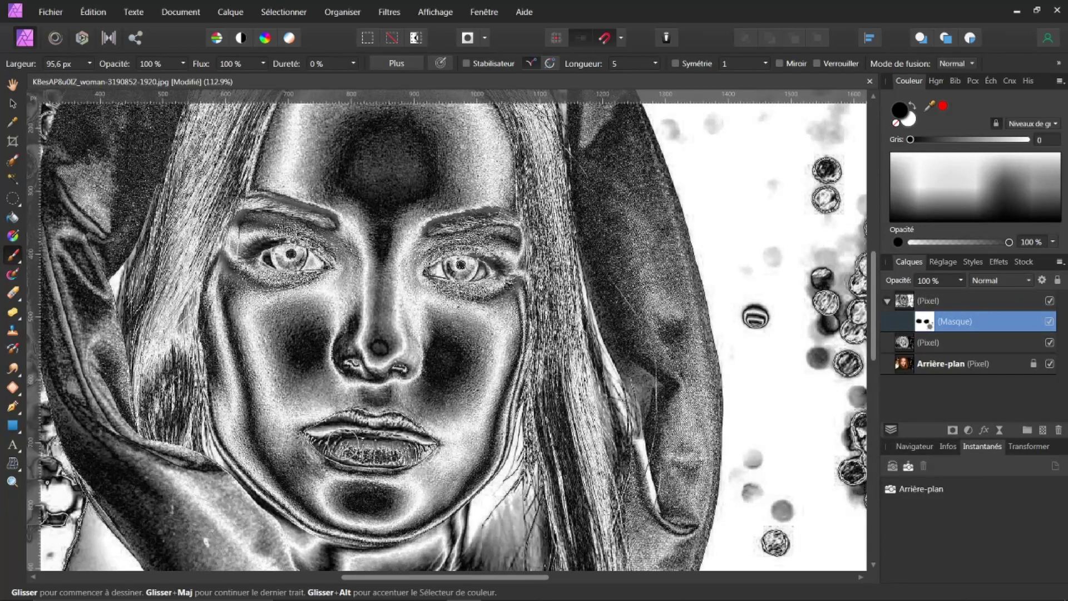
mouse_move(352, 436)
left_mouse_down()
mouse_move(339, 448)
mouse_move(427, 450)
mouse_move(378, 424)
mouse_move(323, 433)
mouse_move(402, 453)
left_mouse_up()
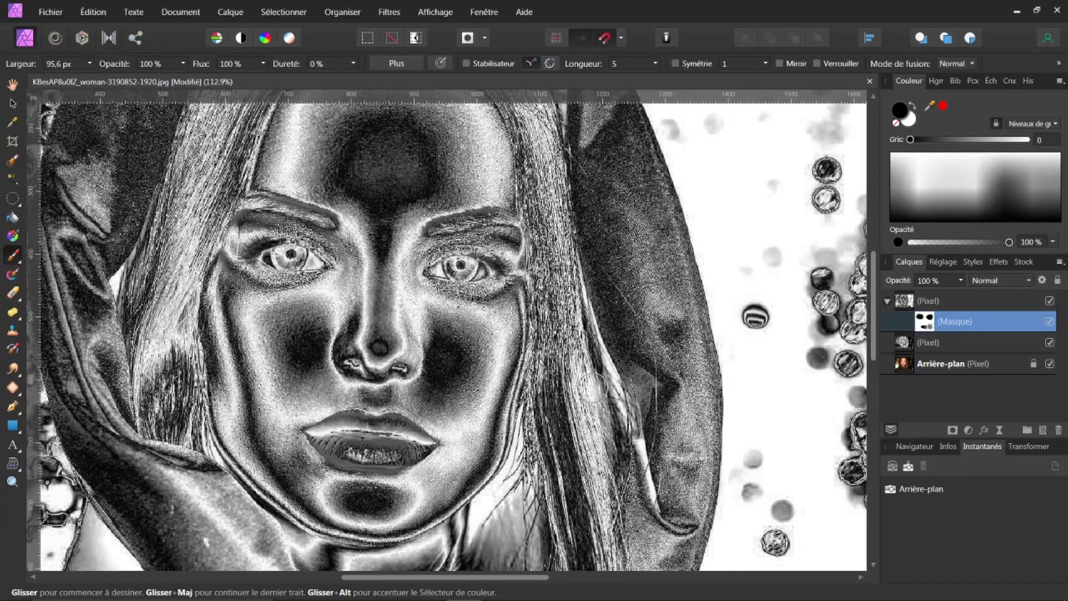
Paint out a bubble beside the hood and compare the chrome layer on and off
scroll(593, 387, "down", 3)
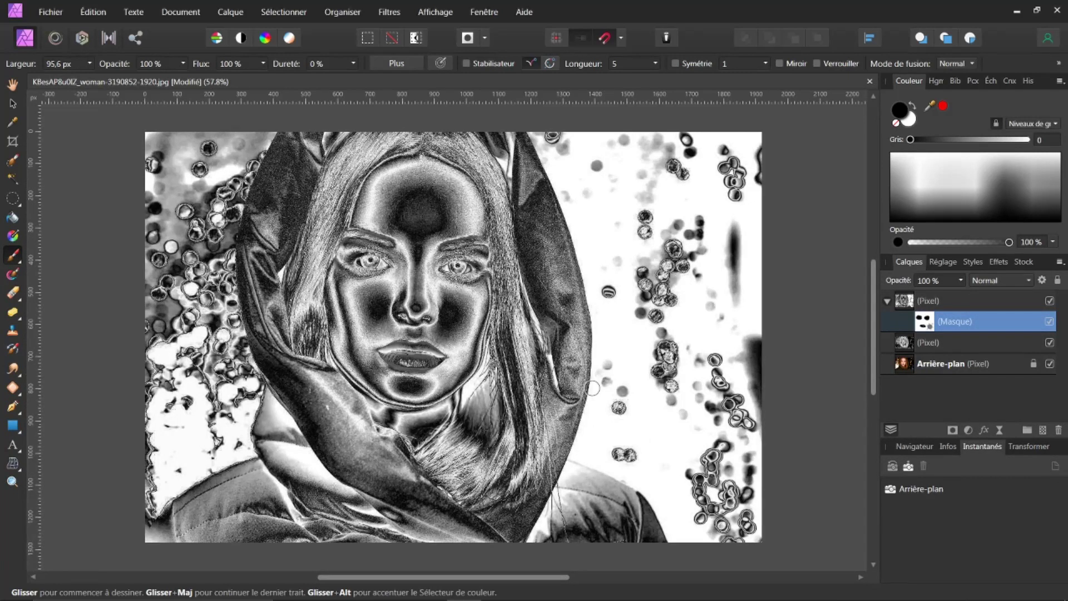
left_click(614, 400)
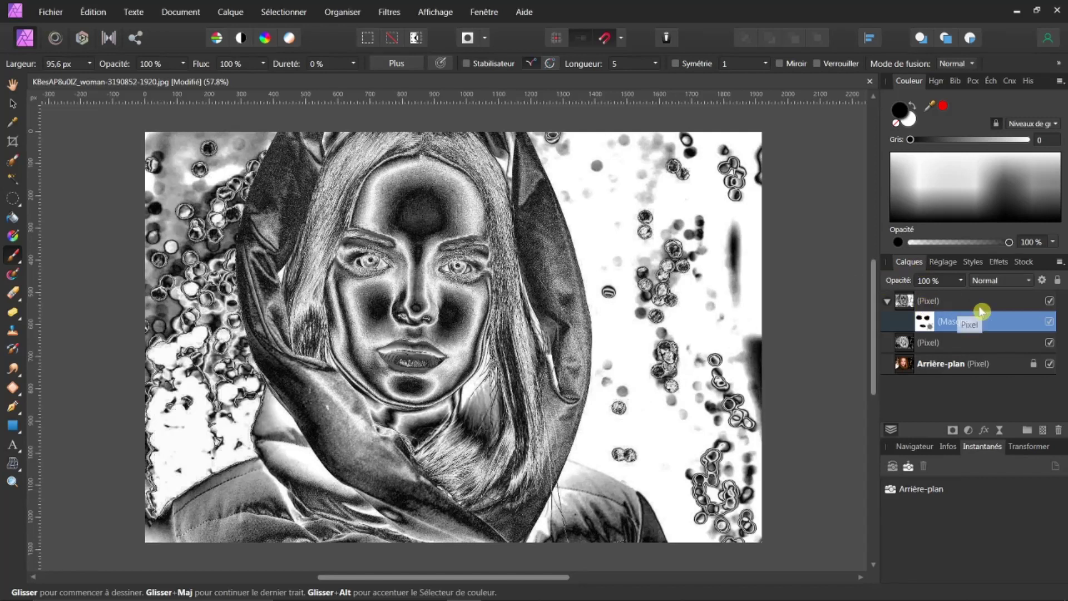
left_click(1046, 302)
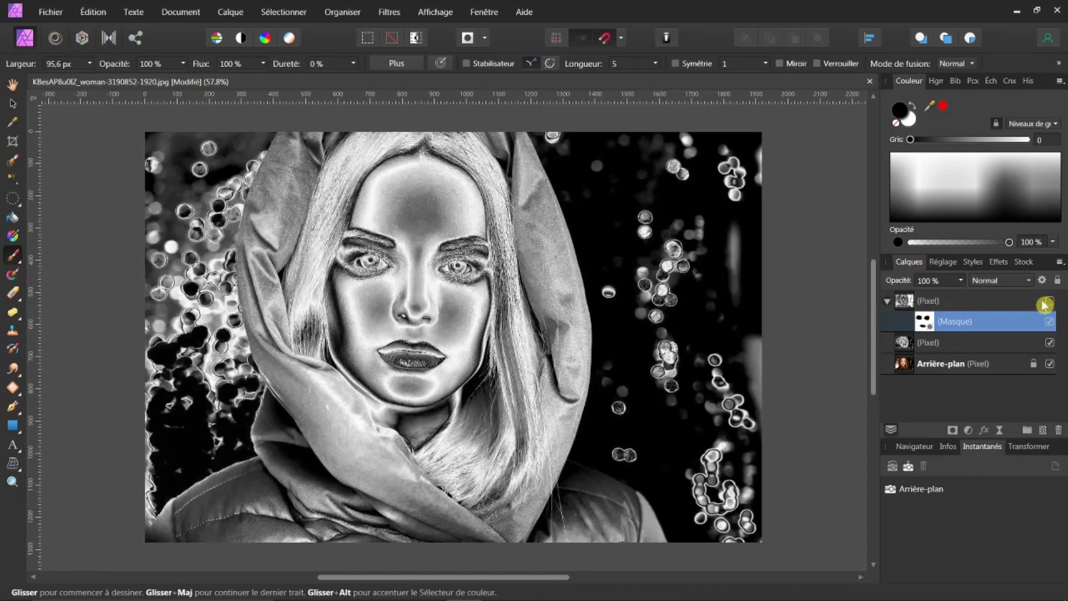
left_click(1048, 301)
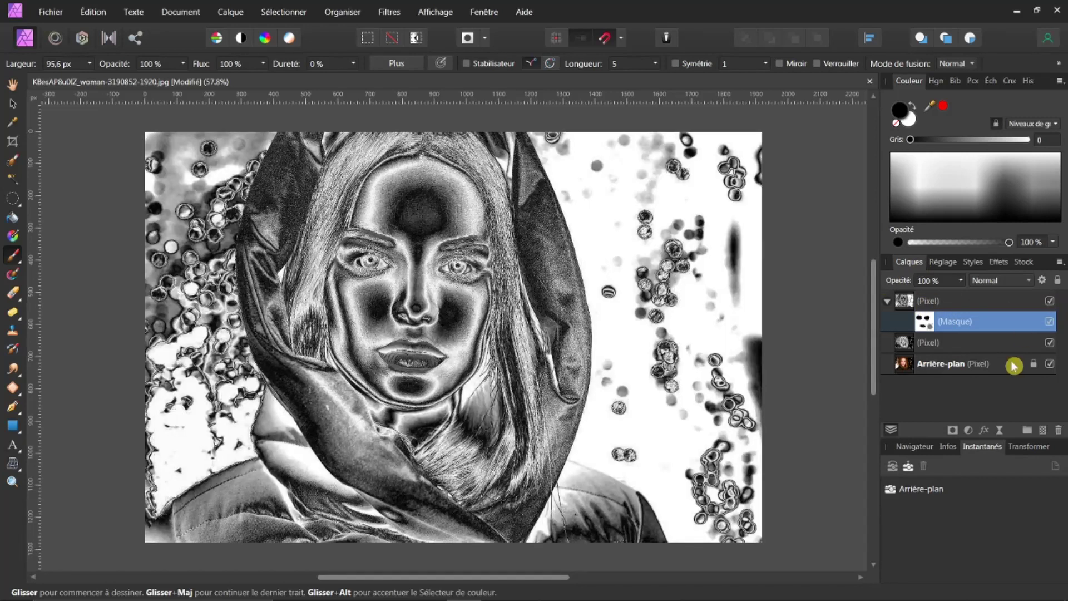
Select the top layer itself and merge the visible layers into one pixel layer
left_click(905, 300)
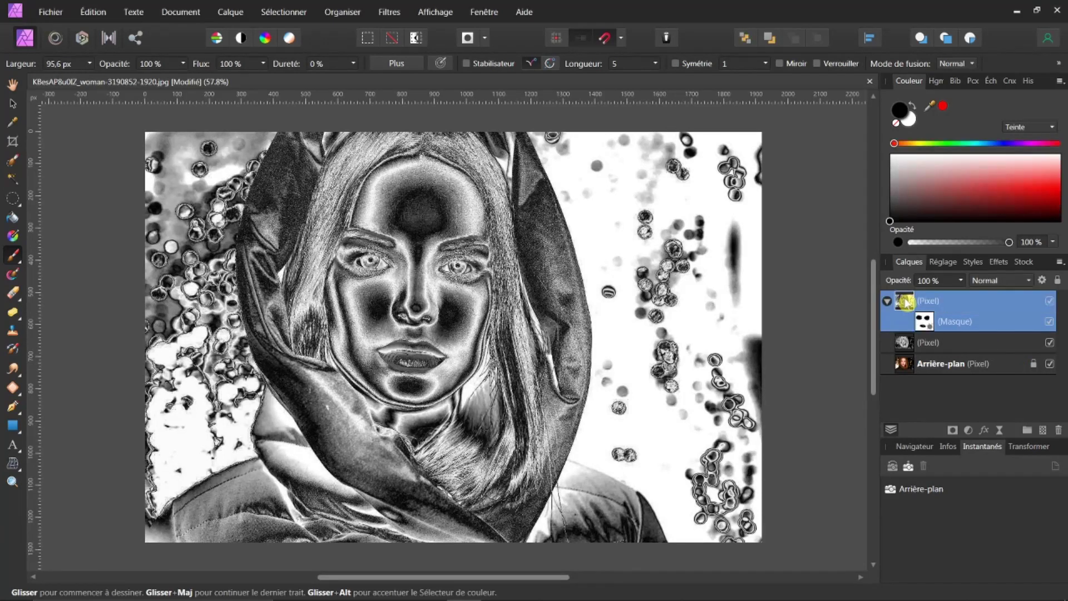
right_click(905, 303)
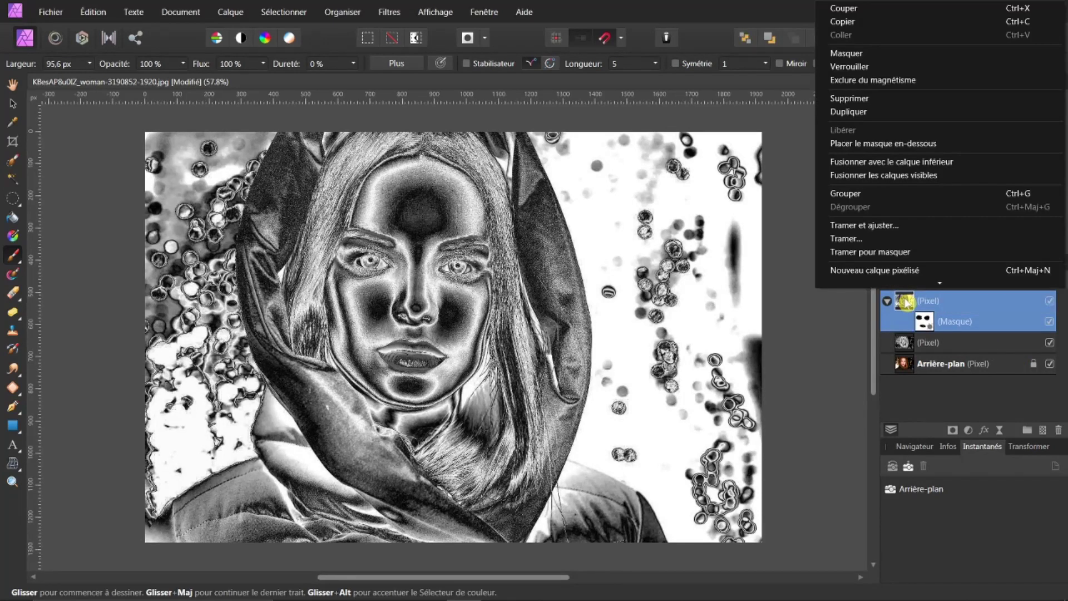
left_click(921, 166)
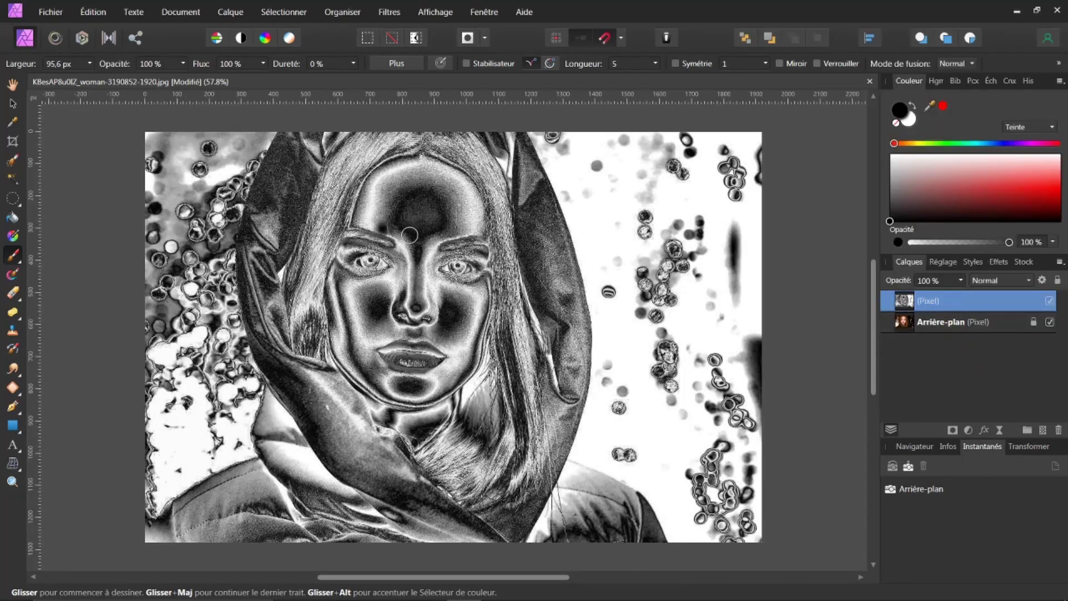
Compare the merged inverted layer on and off, then add a blank mask to it
left_click(1050, 304)
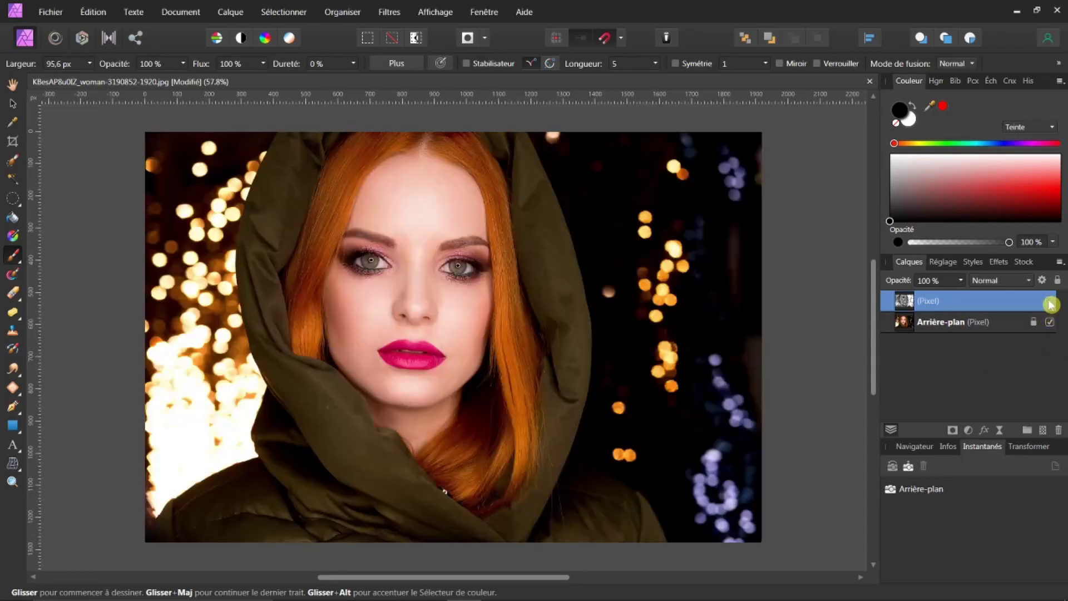
left_click(1051, 304)
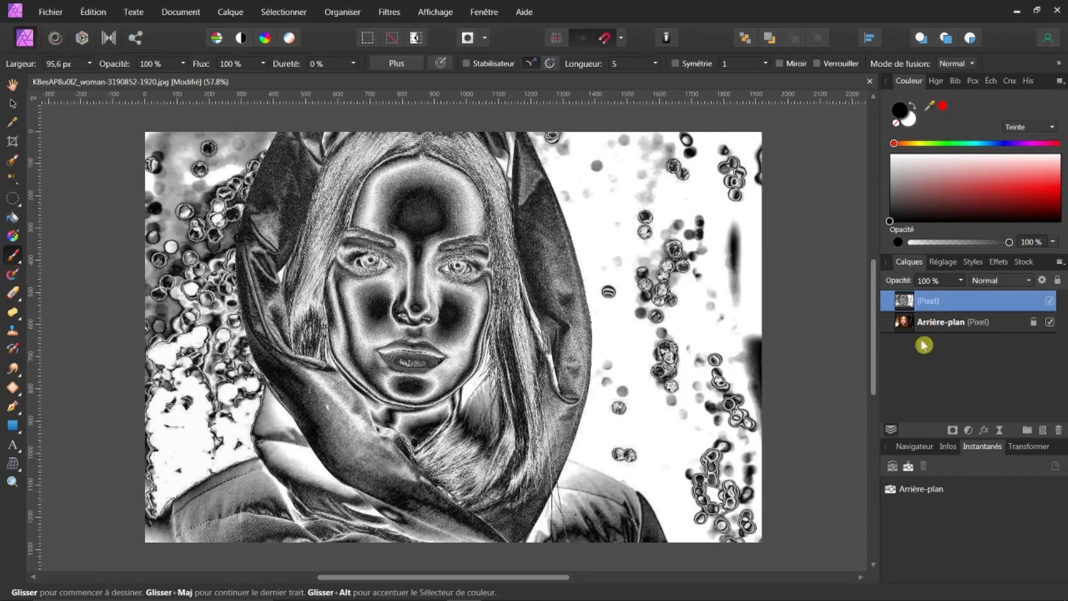
left_click(952, 429)
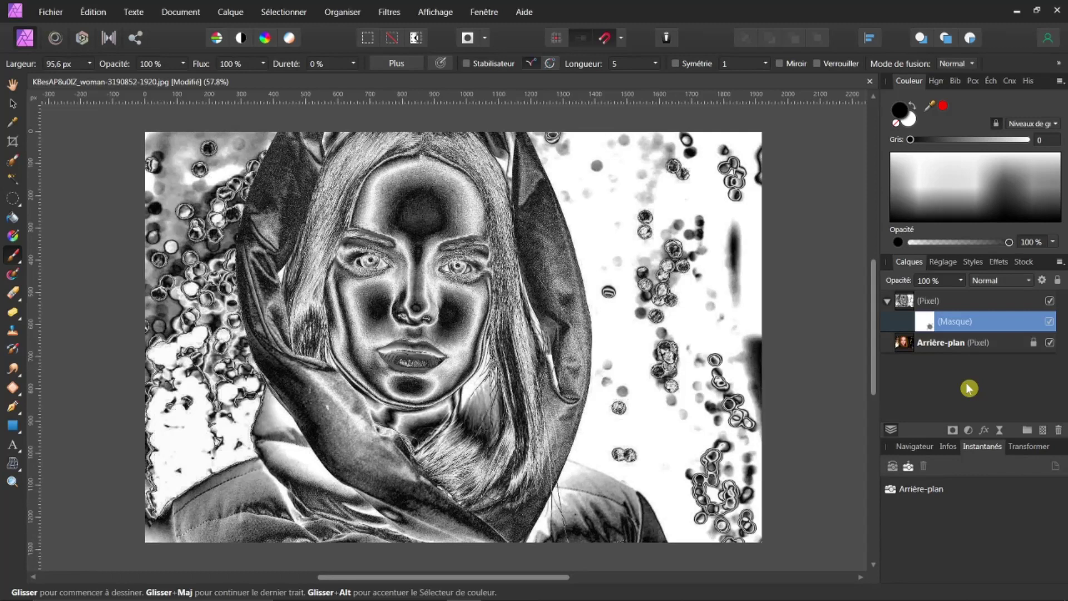
Invert the mask with Ctrl+I to hide the effect, enlarge the brush, and set white
key("ctrl+i")
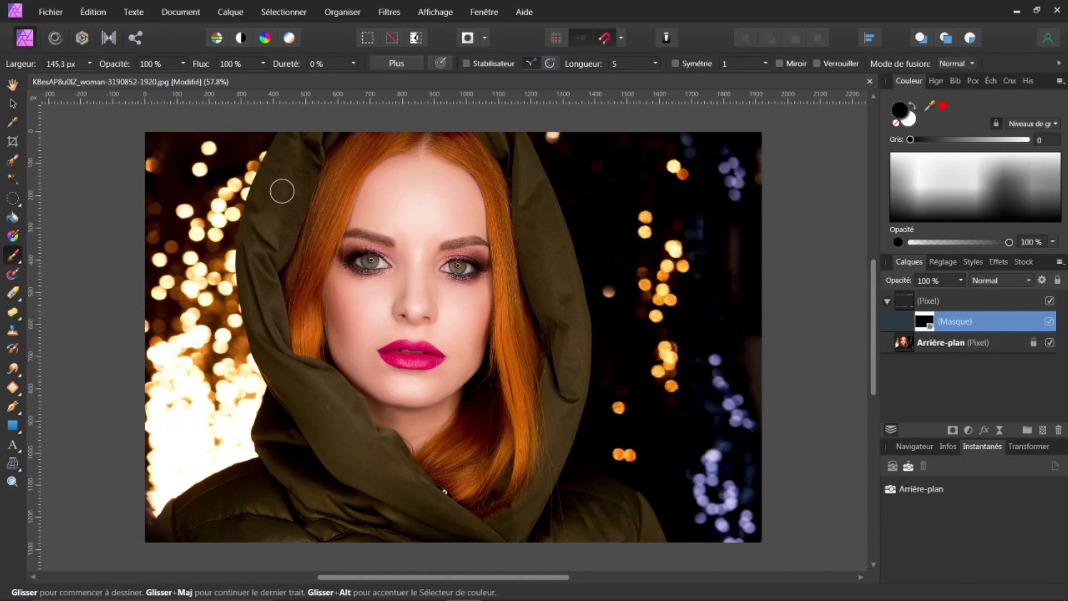
key("bracketright")
key("bracketright")
key("bracketright")
key("bracketright")
key("bracketright")
key("bracketright")
key("bracketright")
key("bracketright")
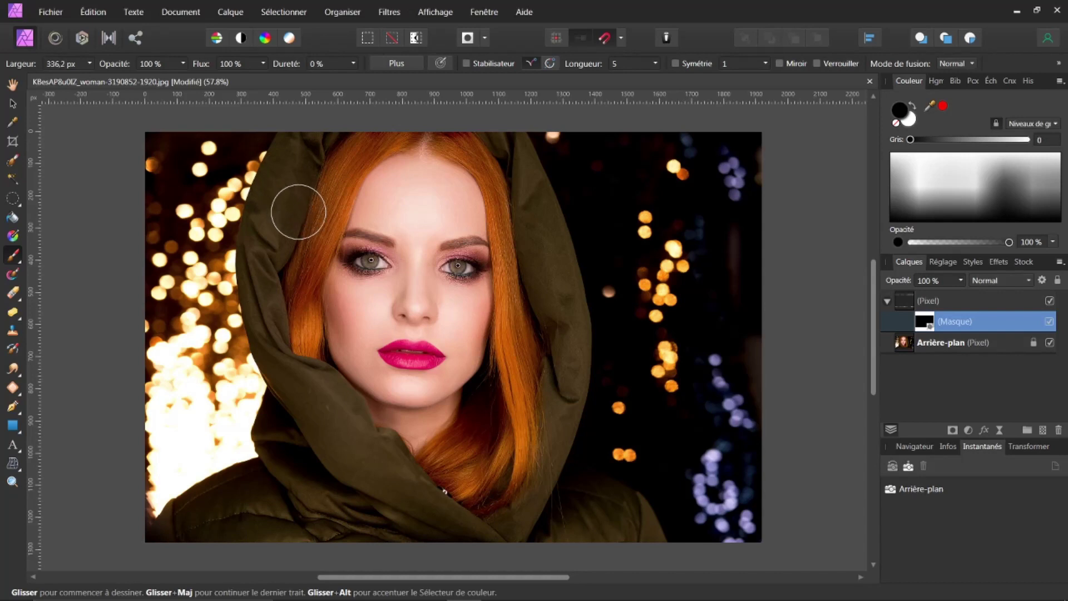
left_click(921, 331)
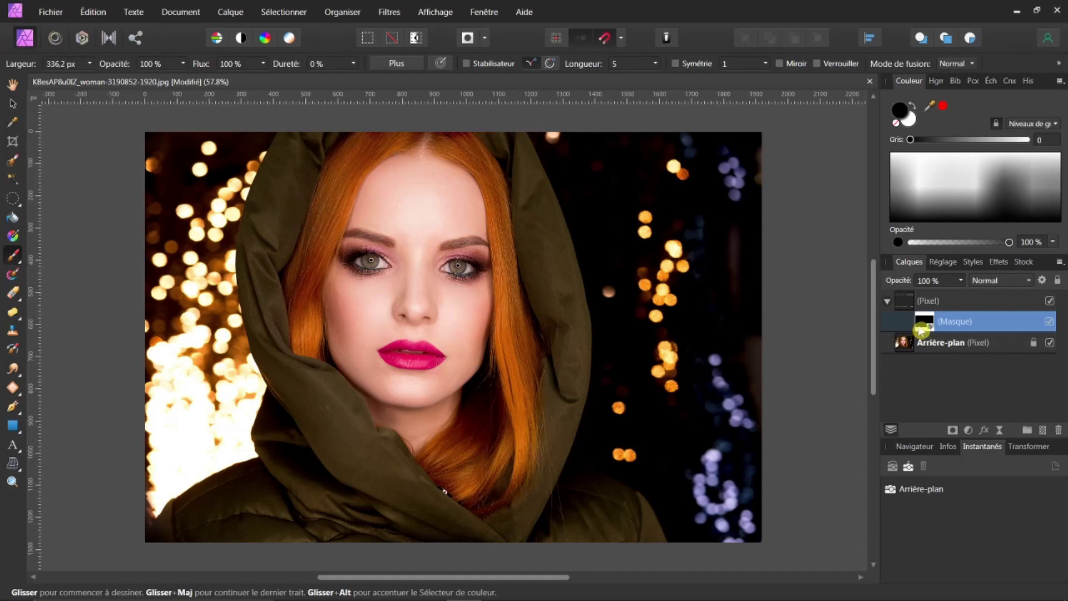
left_click(909, 117)
Paint white on the mask across the face, forehead and left hairline to reveal chrome
left_click(915, 110)
left_click(417, 203)
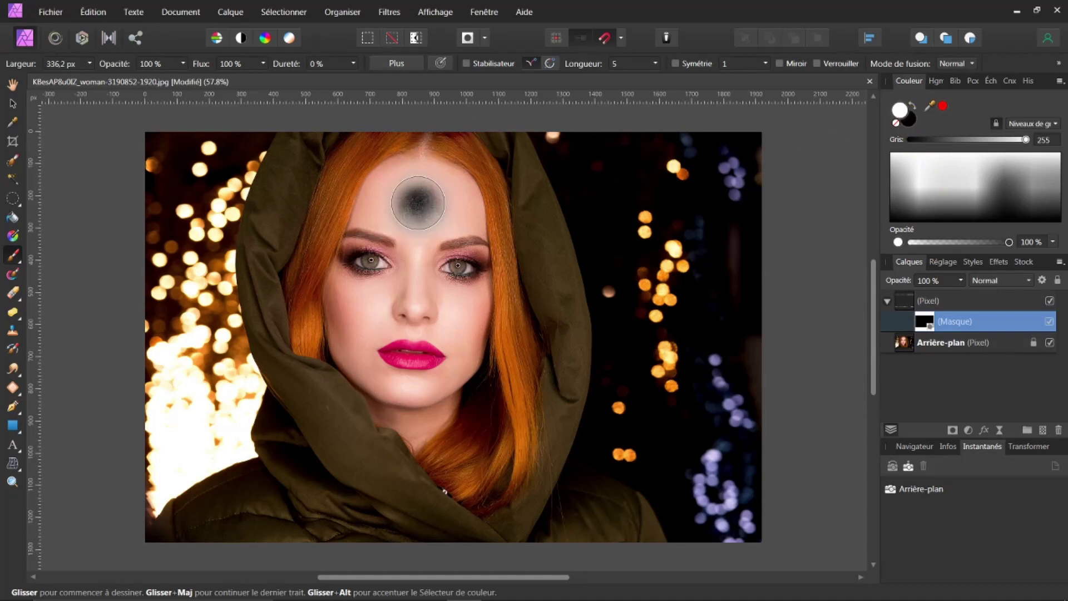
mouse_move(418, 203)
left_mouse_down()
mouse_move(373, 222)
mouse_move(356, 244)
mouse_move(338, 323)
mouse_move(345, 384)
mouse_move(389, 401)
mouse_move(412, 425)
mouse_move(451, 401)
mouse_move(476, 334)
mouse_move(466, 234)
mouse_move(447, 182)
mouse_move(423, 222)
mouse_move(420, 278)
mouse_move(445, 309)
mouse_move(427, 352)
mouse_move(384, 305)
mouse_move(406, 356)
mouse_move(392, 299)
mouse_move(397, 211)
mouse_move(334, 240)
mouse_move(342, 312)
mouse_move(421, 373)
mouse_move(389, 401)
mouse_move(426, 434)
mouse_move(477, 381)
mouse_move(489, 311)
mouse_move(473, 217)
mouse_move(423, 161)
mouse_move(368, 179)
mouse_move(356, 236)
left_mouse_up()
left_click(716, 423)
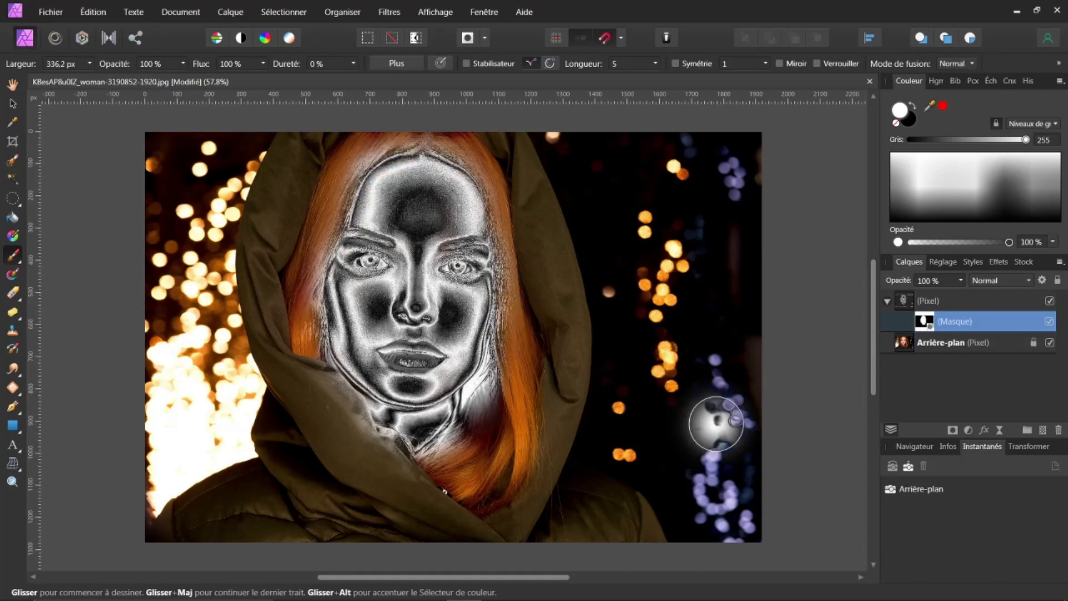
Undo the stray background dabs, switch the brush colour to black and shrink the brush
key("ctrl+z")
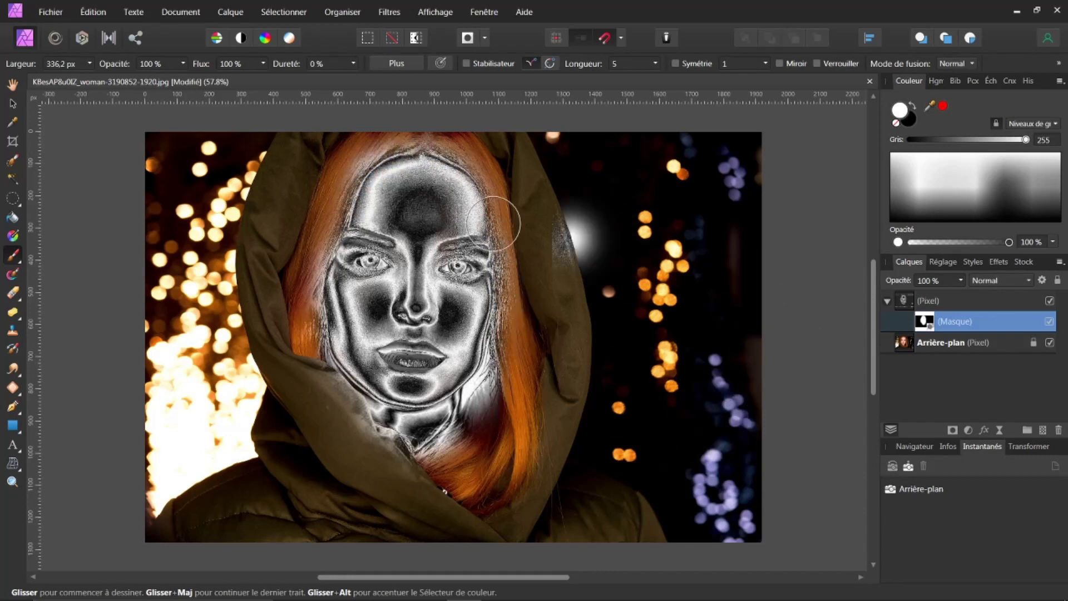
left_click(607, 267)
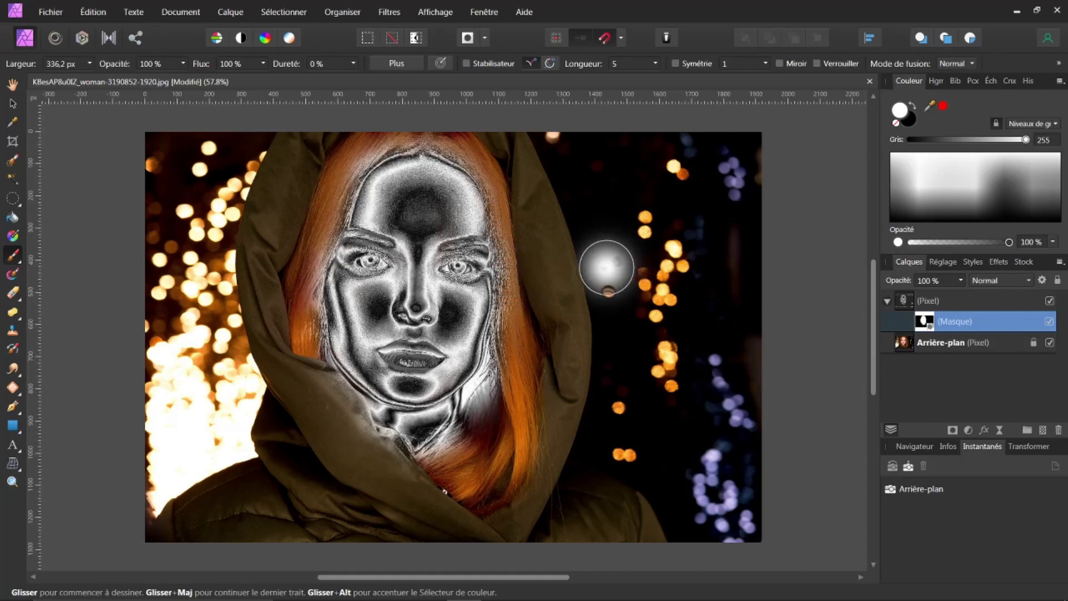
key("ctrl+z")
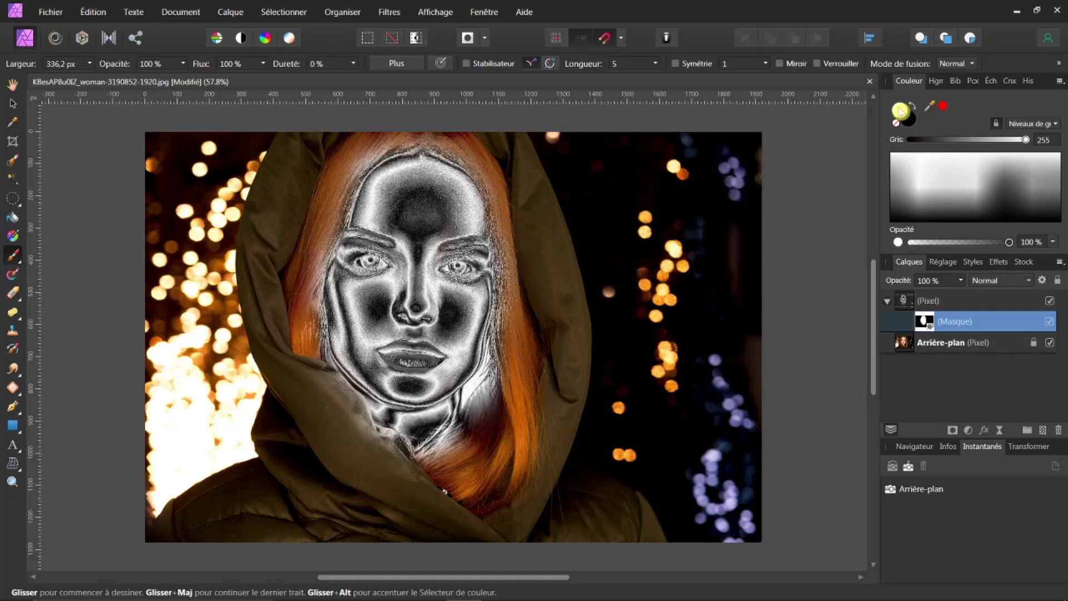
left_click(912, 121)
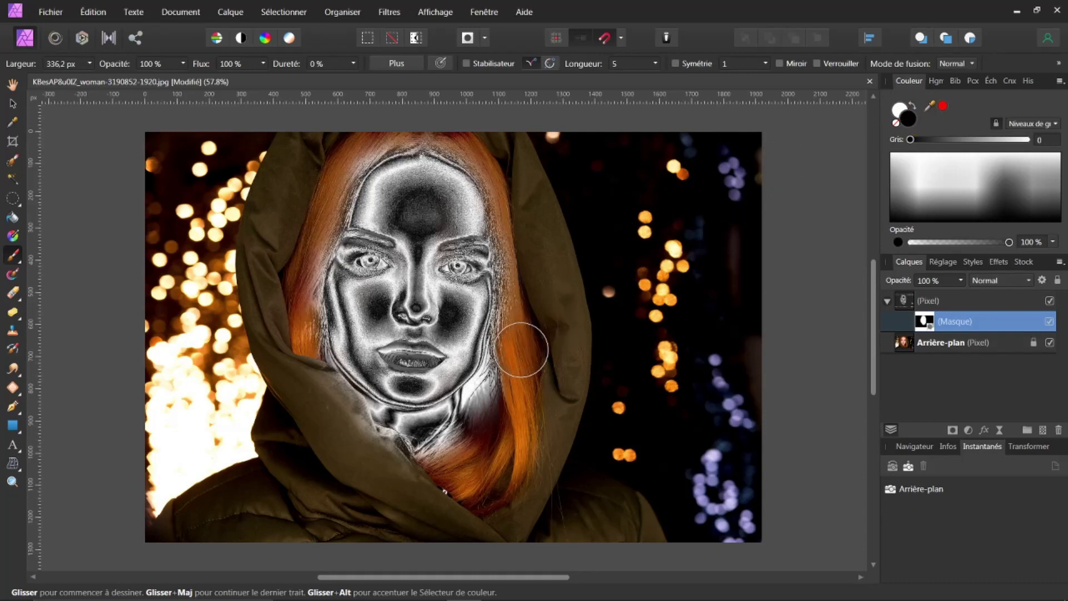
key("bracketleft")
key("bracketleft")
key("bracketleft")
key("bracketleft")
key("bracketleft")
key("bracketleft")
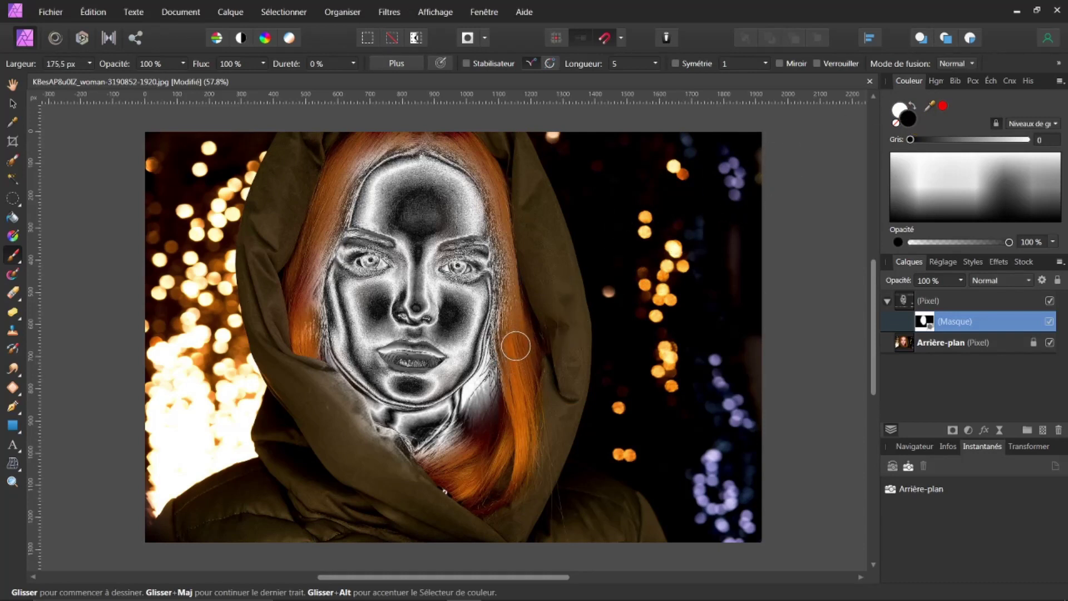
key("bracketleft")
Paint black along the cheeks, hairline and top of head, and over one iris
mouse_move(516, 346)
left_mouse_down()
mouse_move(491, 345)
mouse_move(467, 397)
mouse_move(470, 424)
mouse_move(508, 377)
mouse_move(474, 430)
mouse_move(430, 463)
left_mouse_up()
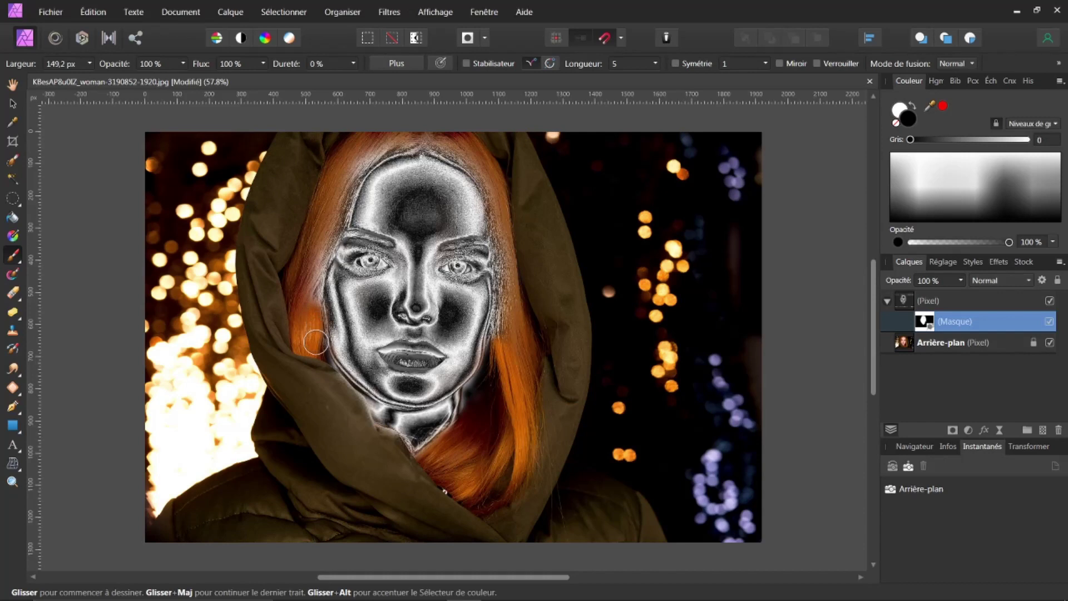
mouse_move(319, 320)
left_mouse_down()
mouse_move(310, 253)
mouse_move(302, 306)
mouse_move(346, 200)
mouse_move(314, 259)
left_mouse_up()
mouse_move(327, 175)
left_mouse_down()
mouse_move(378, 139)
mouse_move(340, 193)
left_mouse_up()
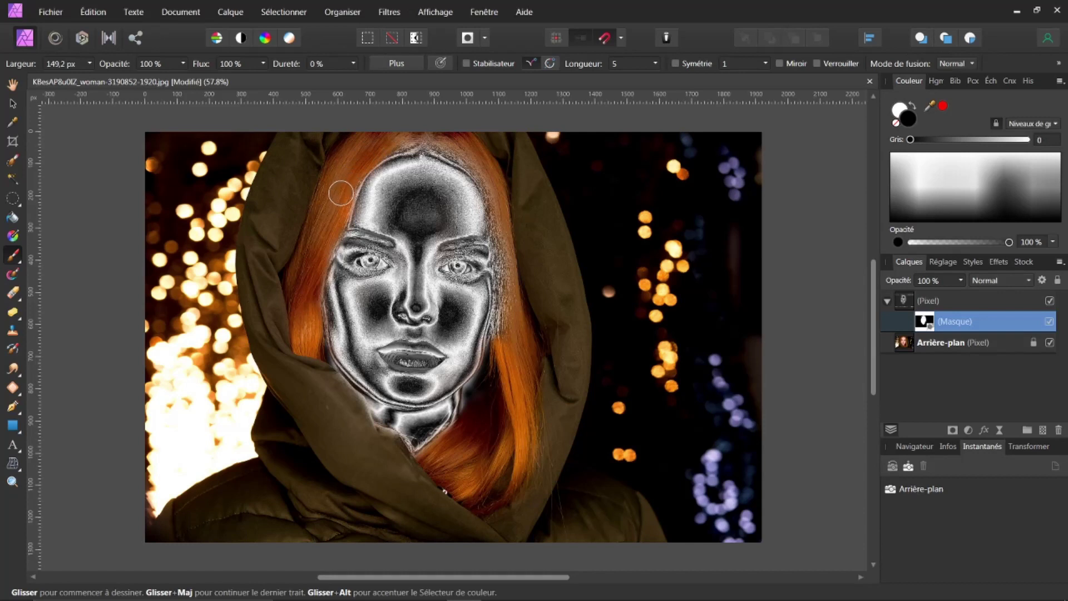
mouse_move(475, 125)
left_mouse_down()
mouse_move(426, 147)
mouse_move(445, 141)
mouse_move(488, 184)
mouse_move(502, 323)
mouse_move(489, 335)
left_mouse_up()
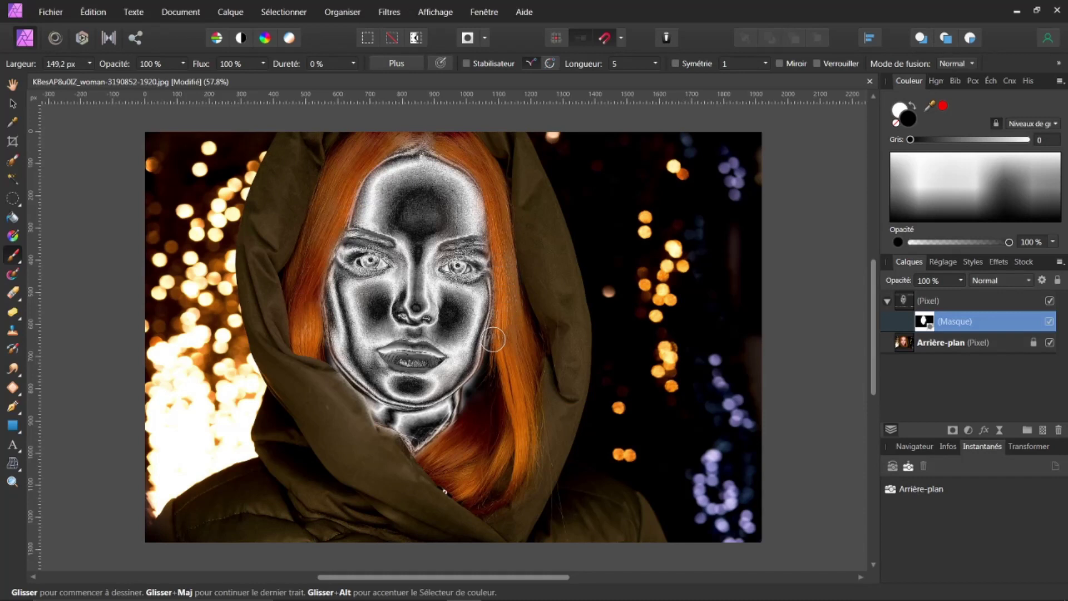
mouse_move(407, 135)
left_mouse_down()
mouse_move(423, 143)
mouse_move(383, 149)
mouse_move(333, 191)
left_mouse_up()
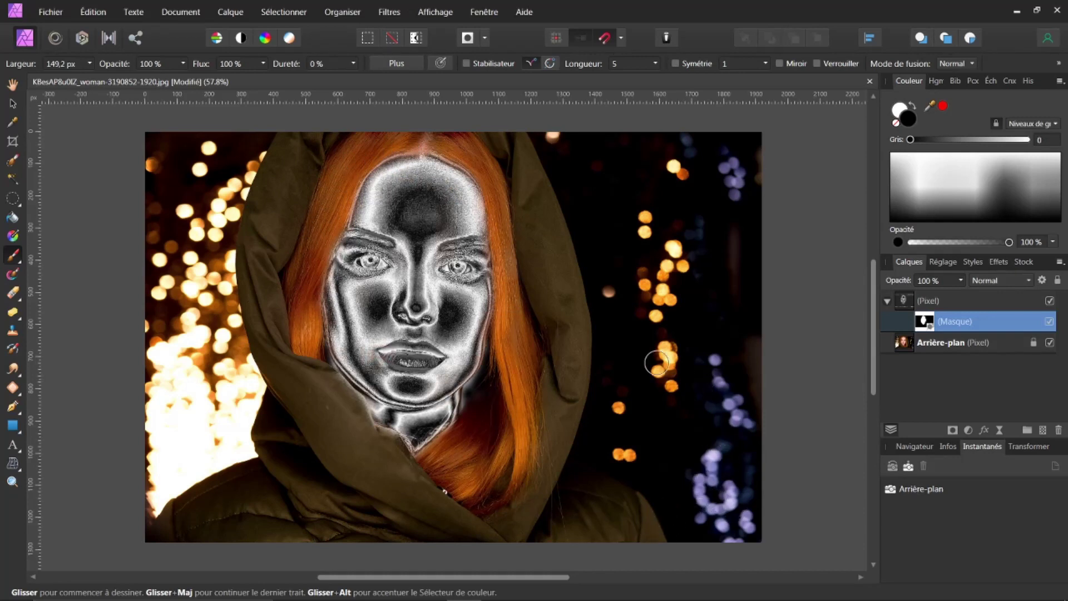
mouse_move(467, 272)
left_mouse_down()
mouse_move(458, 266)
mouse_move(470, 292)
left_mouse_up()
Zoom in and paint black on the mask under one eye and over the other iris
scroll(470, 290, "up", 4, "ctrl")
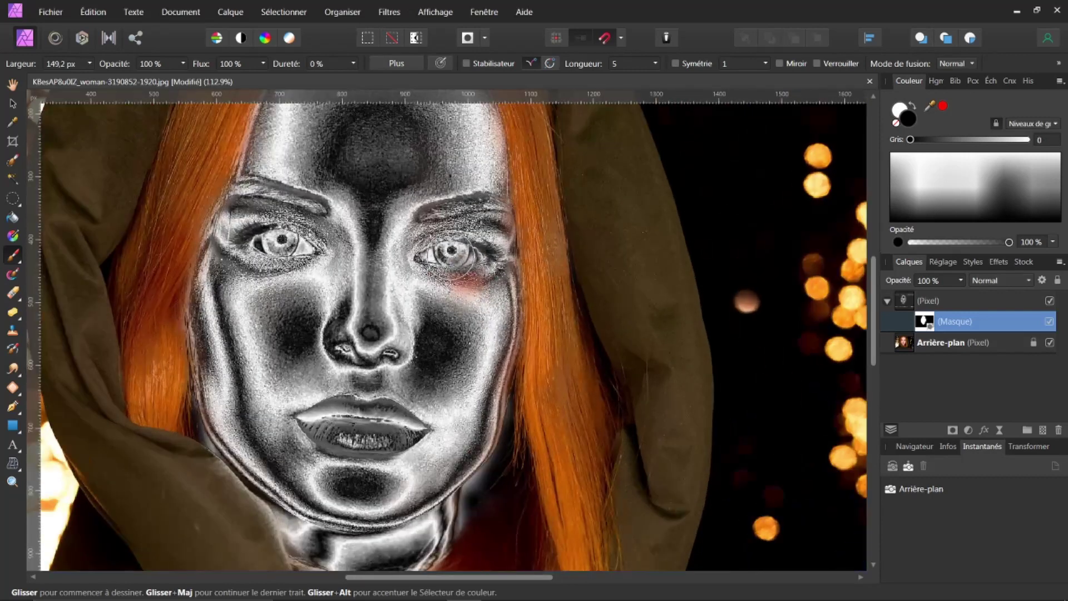
left_click_drag(451, 253, 452, 250)
key("bracketleft")
key("bracketleft")
key("bracketleft")
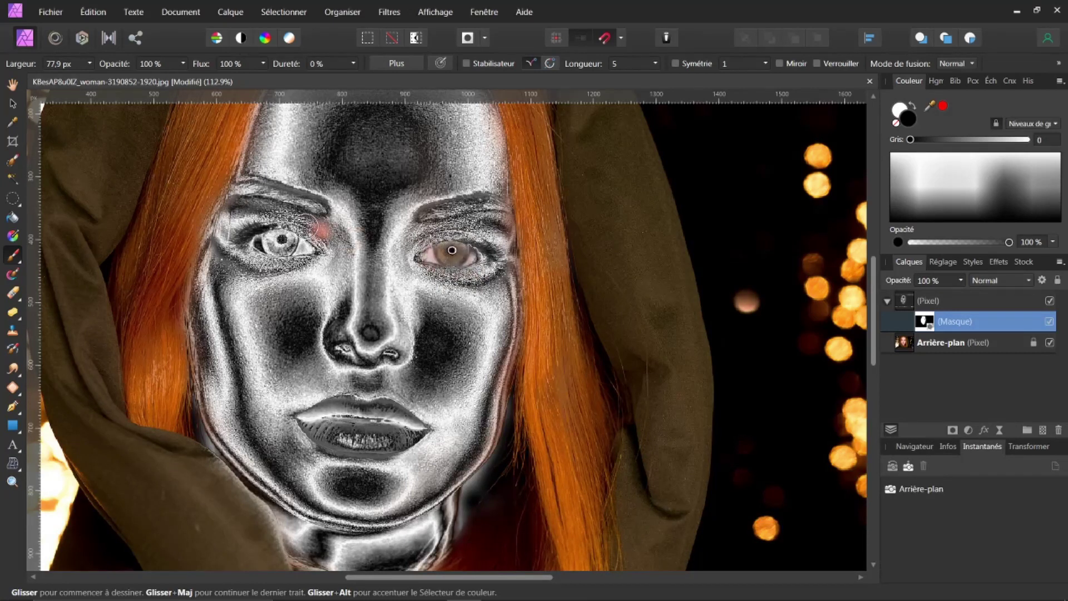
left_click_drag(282, 239, 262, 240)
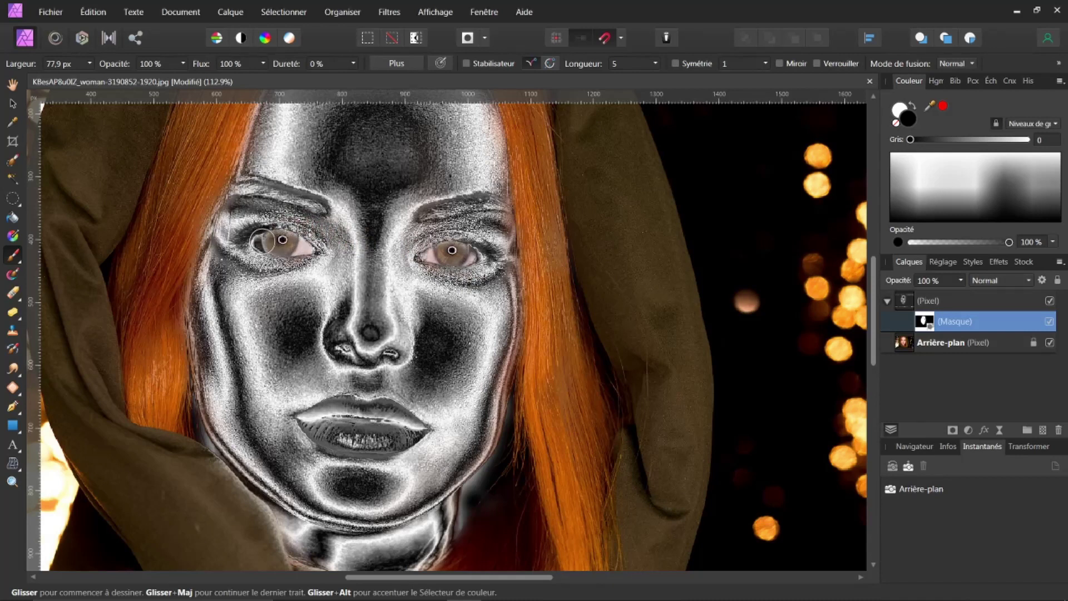
Paint mid grey over the lips for a partial pink tint, then fit the photo in view
left_click(350, 437)
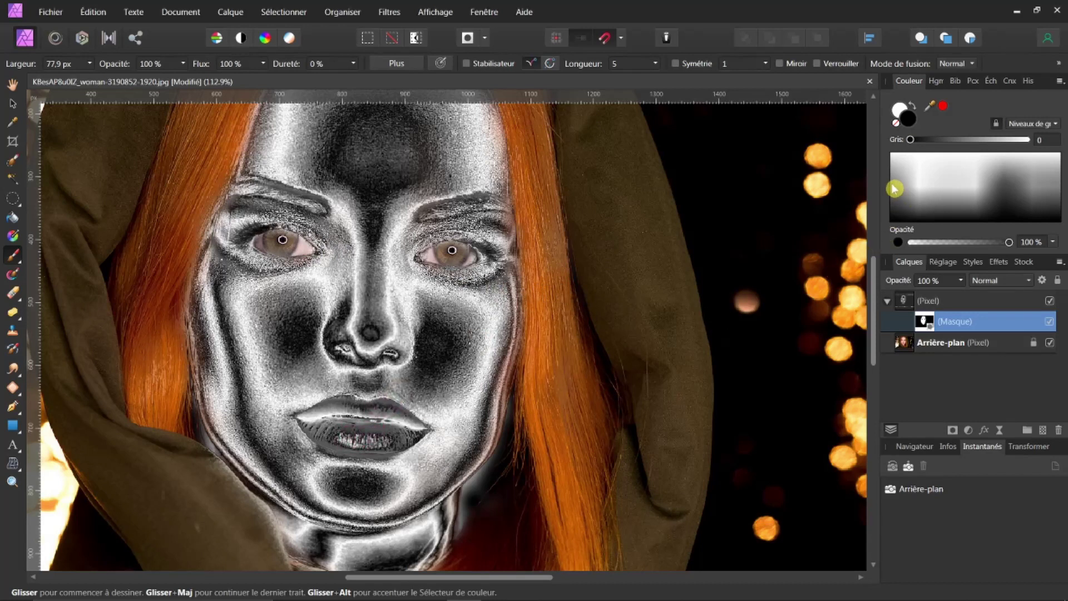
left_click(895, 184)
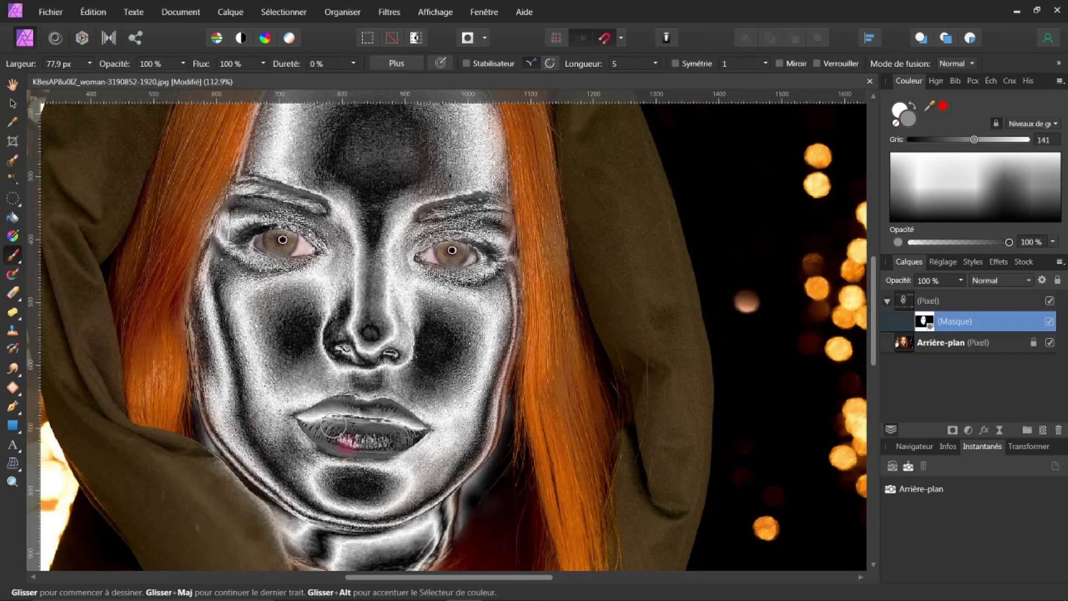
mouse_move(335, 438)
left_mouse_down()
mouse_move(414, 424)
mouse_move(355, 412)
mouse_move(367, 408)
mouse_move(304, 417)
mouse_move(342, 453)
mouse_move(375, 456)
mouse_move(364, 428)
mouse_move(331, 432)
mouse_move(413, 435)
left_mouse_up()
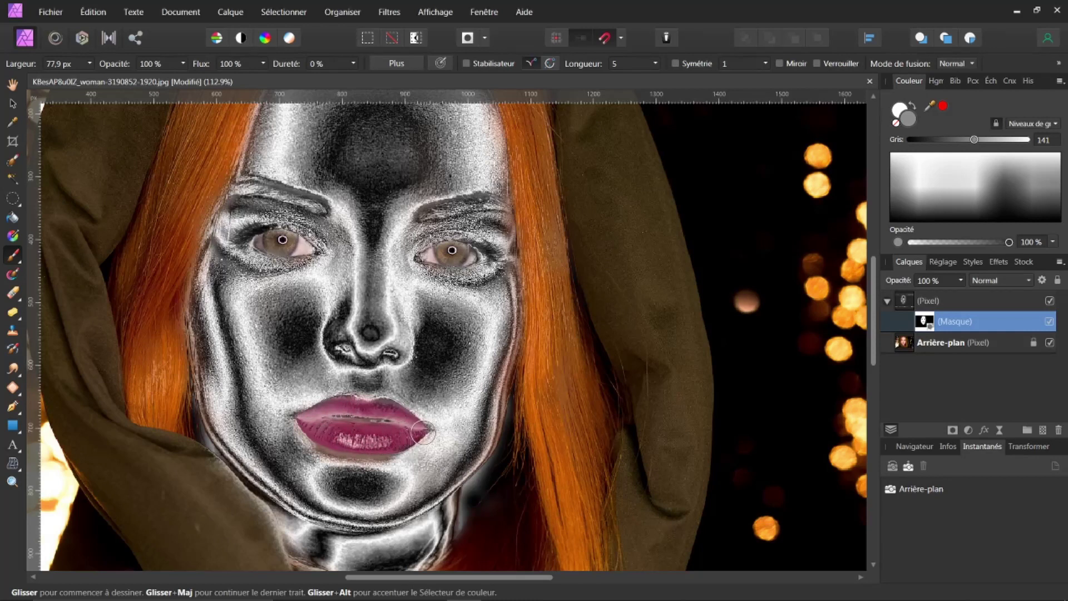
key("ctrl+minus")
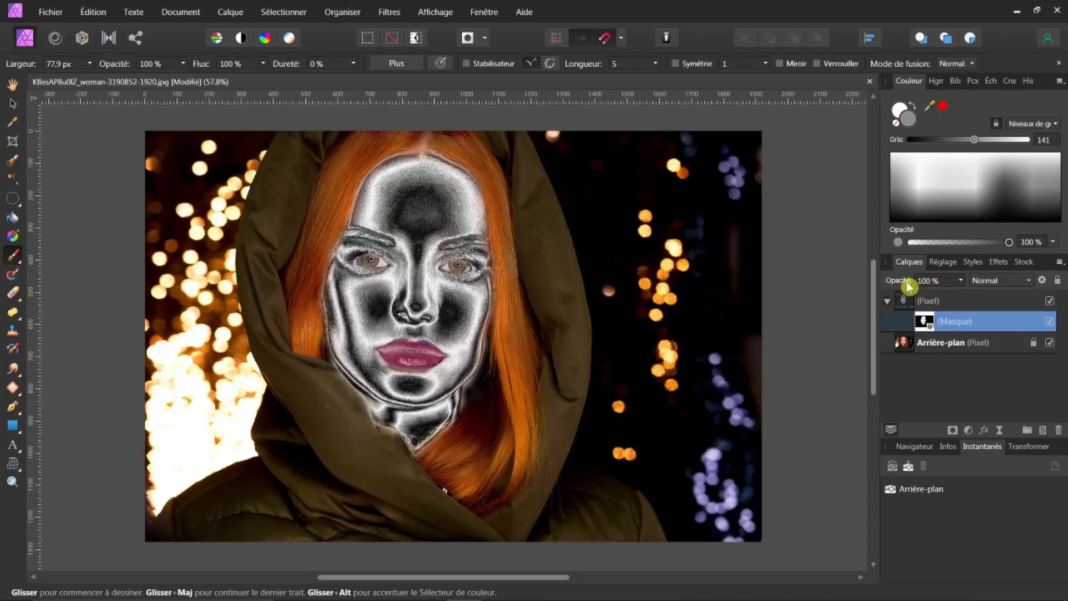
Test the chrome layer's opacity slider and set the brush colour to white (Gris 255)
mouse_move(902, 283)
left_mouse_down()
mouse_move(857, 288)
mouse_move(1064, 321)
left_mouse_up()
left_click(900, 141)
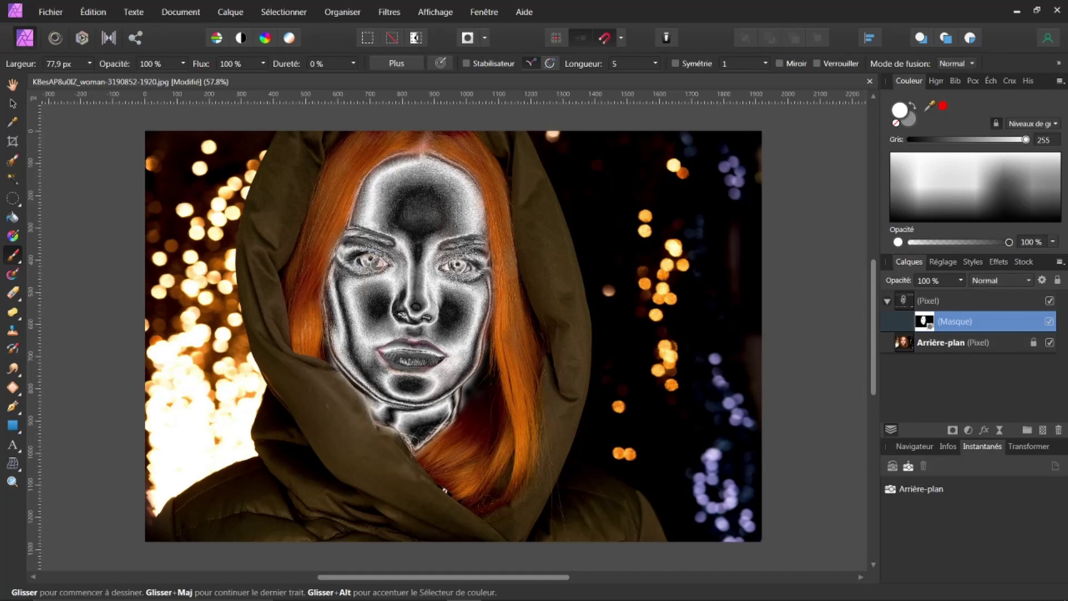
left_click(616, 363)
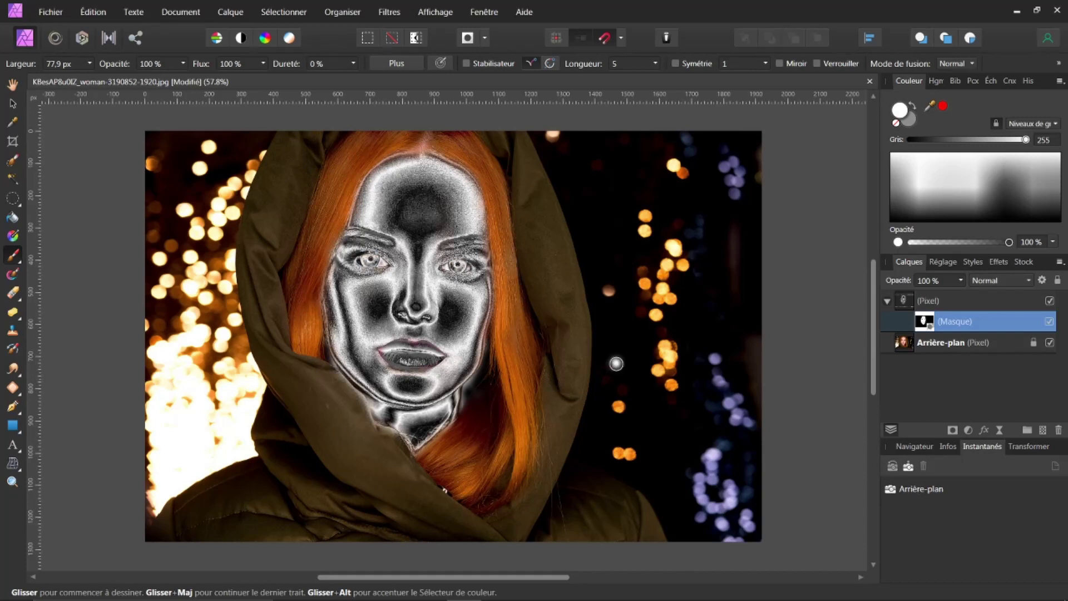